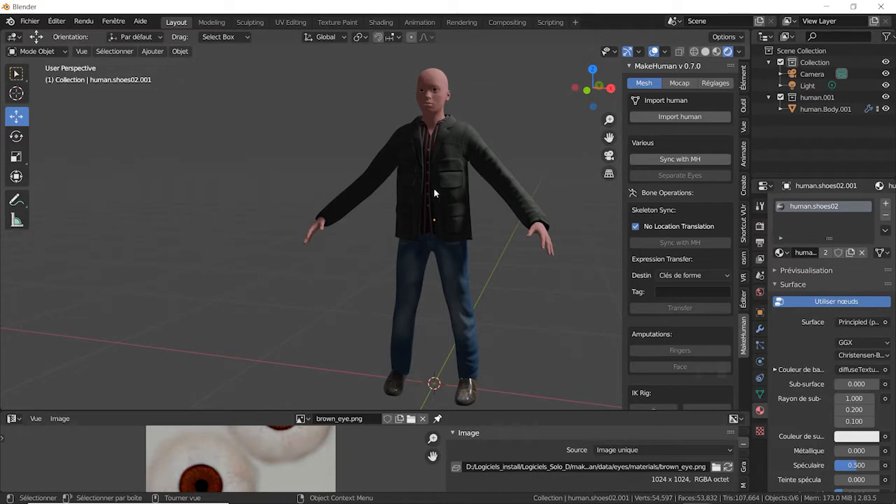
middle_drag(462, 284, 443, 247)
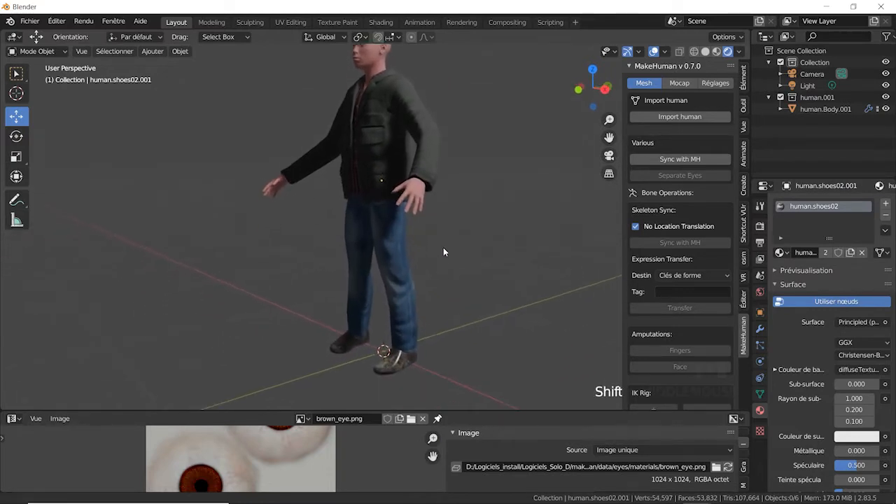
middle_drag(469, 369, 448, 361)
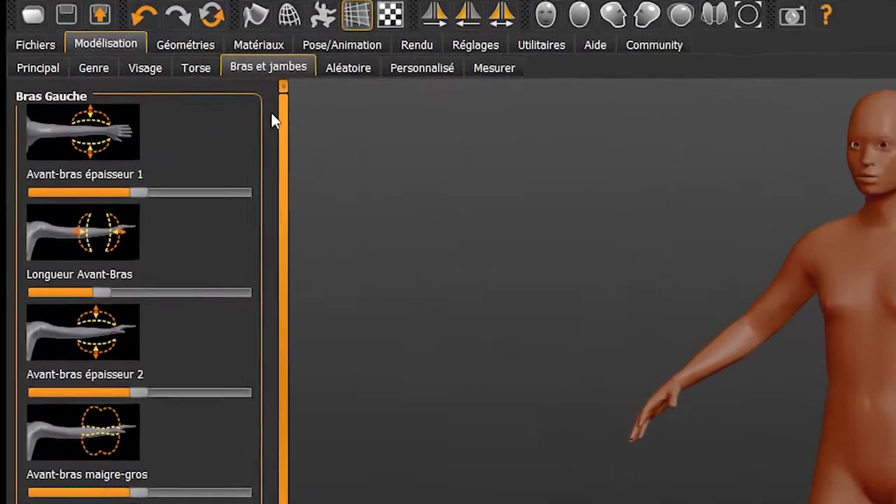
click(190, 50)
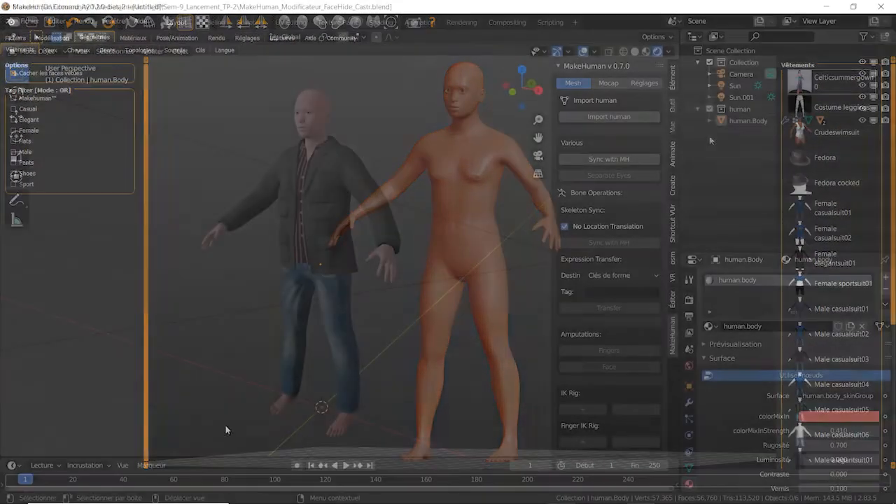
Step: Hide the human.male_casualsuit05 suit in the viewport and display the modifiers of human.Body
click(709, 121)
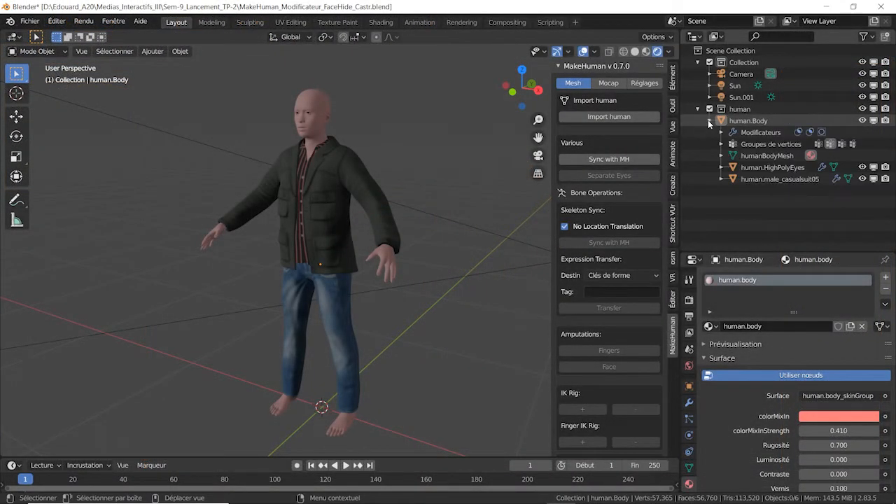
click(862, 179)
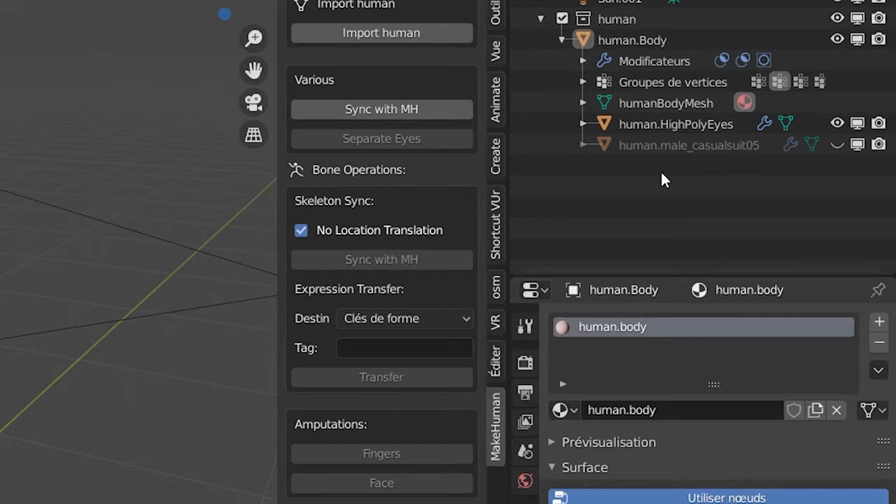
click(628, 38)
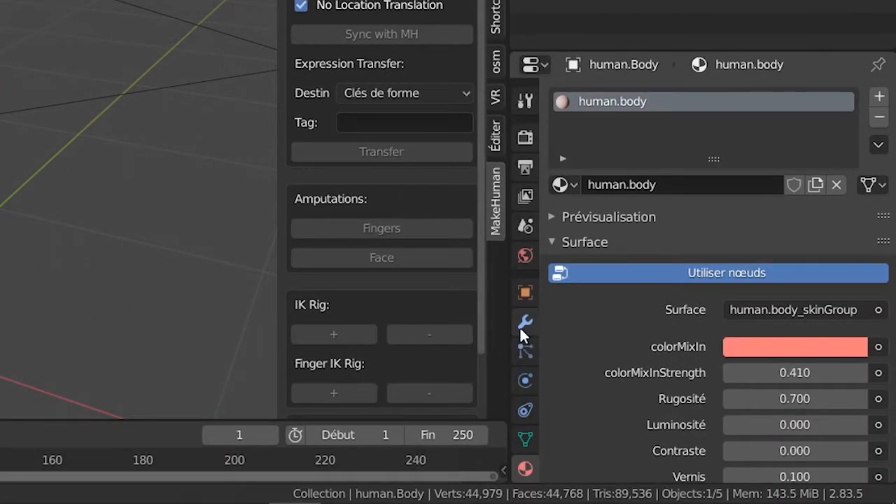
click(524, 322)
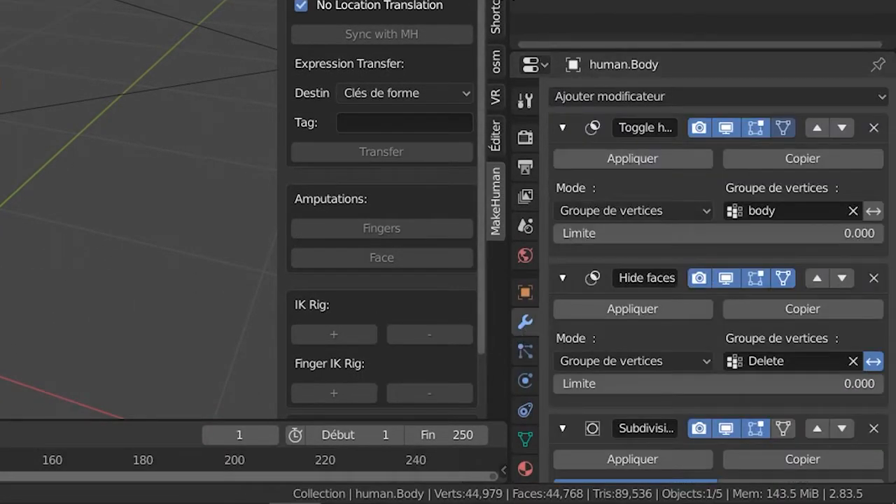
drag(509, 308, 350, 308)
drag(561, 50, 561, 0)
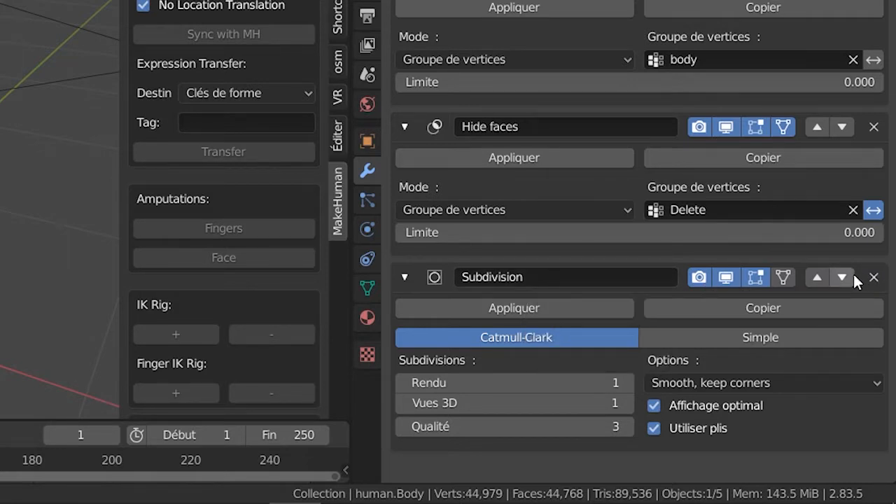
Step: Turn off the viewport display of human.Body's Subdivision modifier and remove that modifier
click(724, 278)
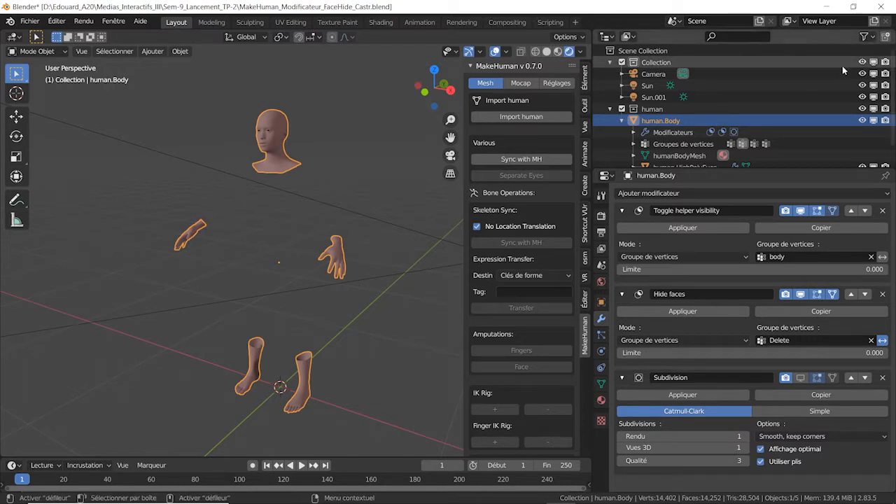
drag(753, 169, 752, 234)
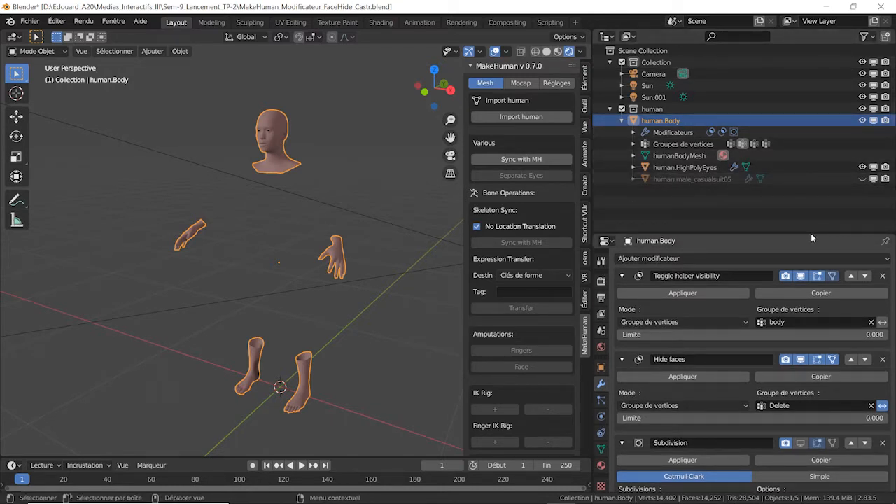
drag(812, 233, 809, 121)
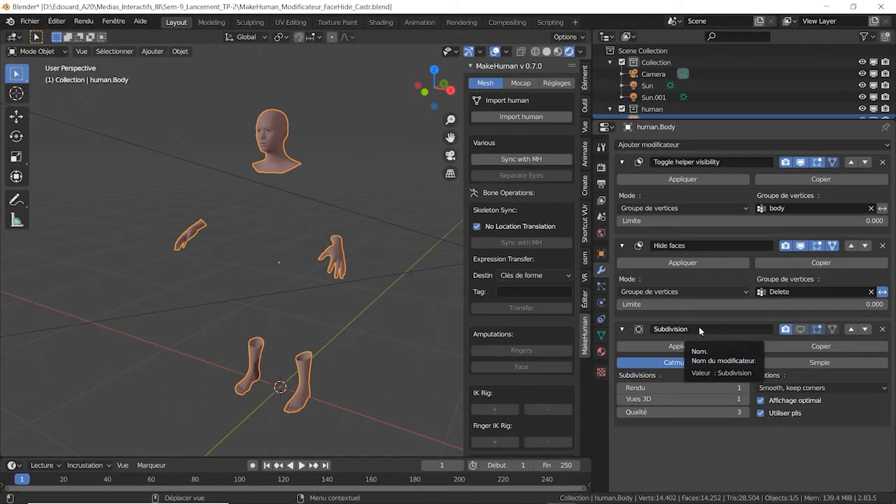
click(882, 329)
Step: Remove the Subdivision modifier from human.male_casualsuit05 and from human.HighPolyEyes
drag(784, 119, 783, 237)
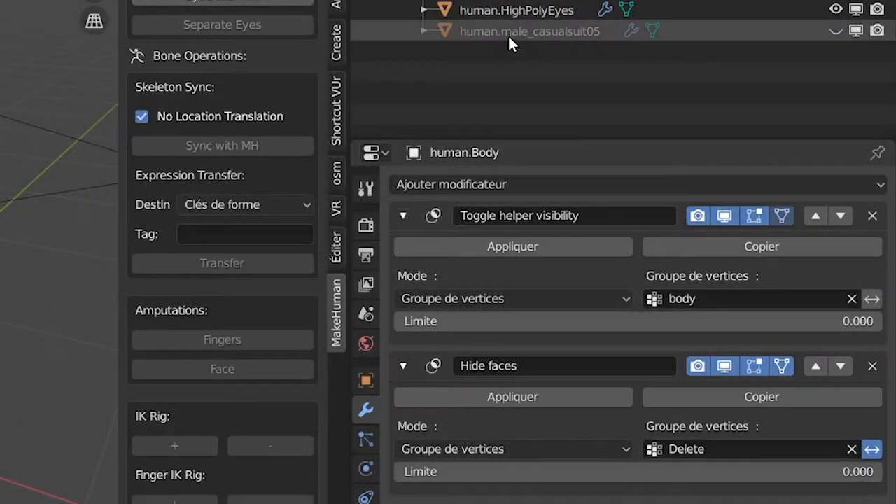
click(532, 49)
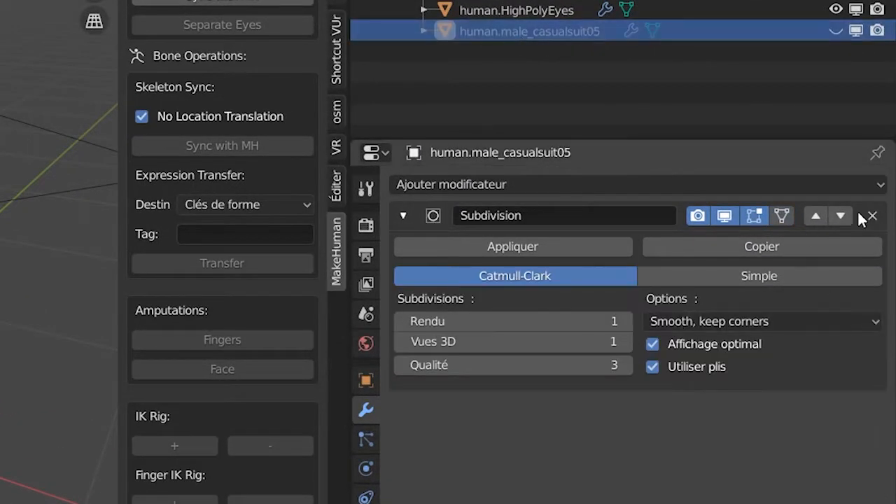
click(875, 223)
click(543, 11)
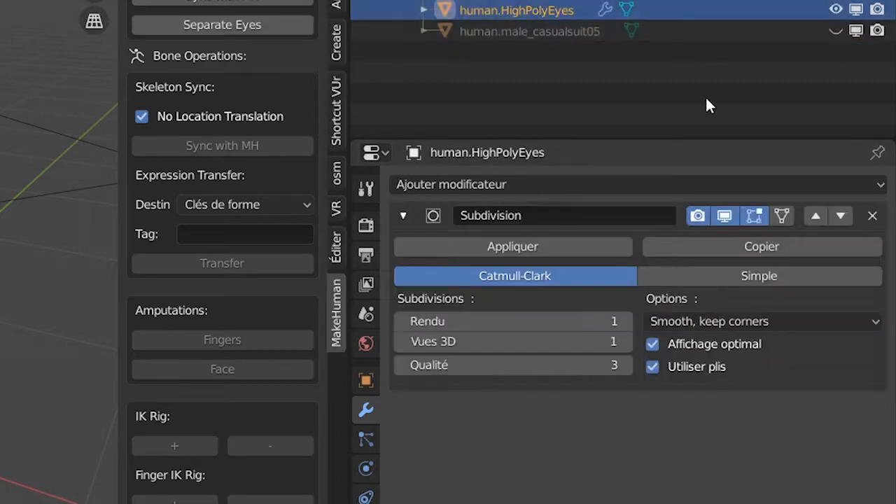
click(873, 214)
Step: Turn off the viewport display of the Hide faces modifier on human.Body
click(518, 0)
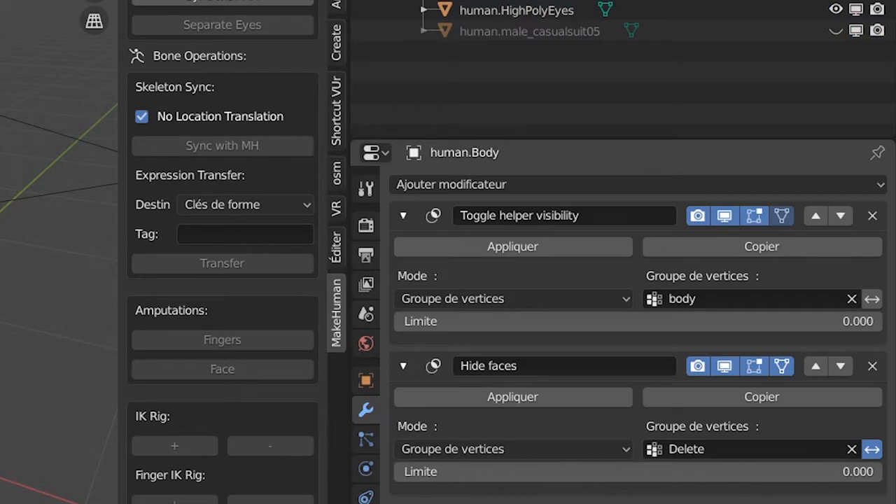
click(725, 366)
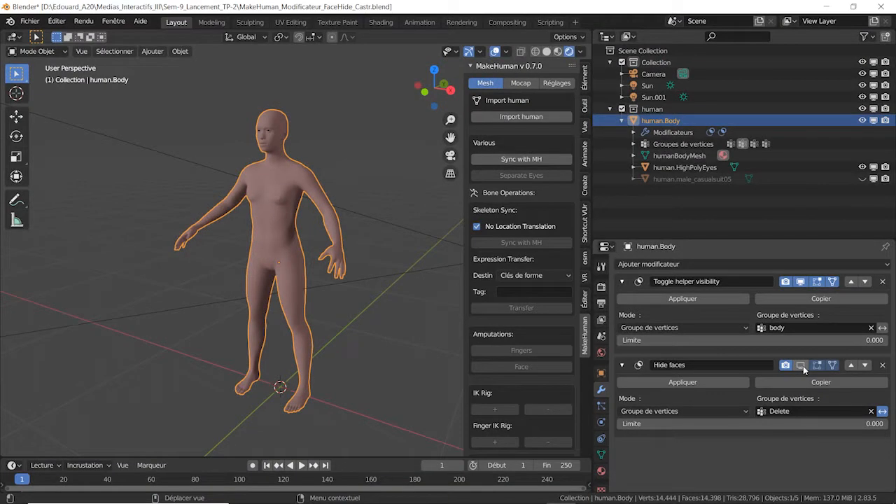
click(801, 364)
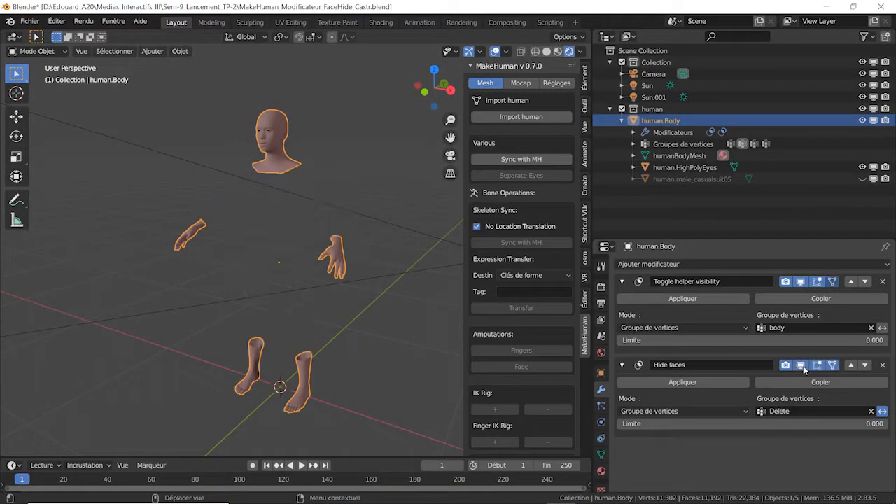
click(801, 365)
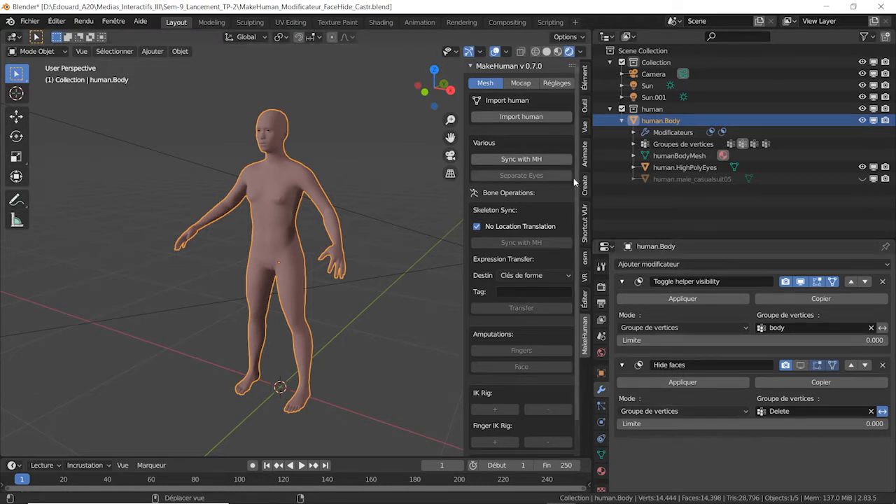
Step: Hide the viewport sidebar, put human.Body in Edit Mode and show its vertex groups
key(n)
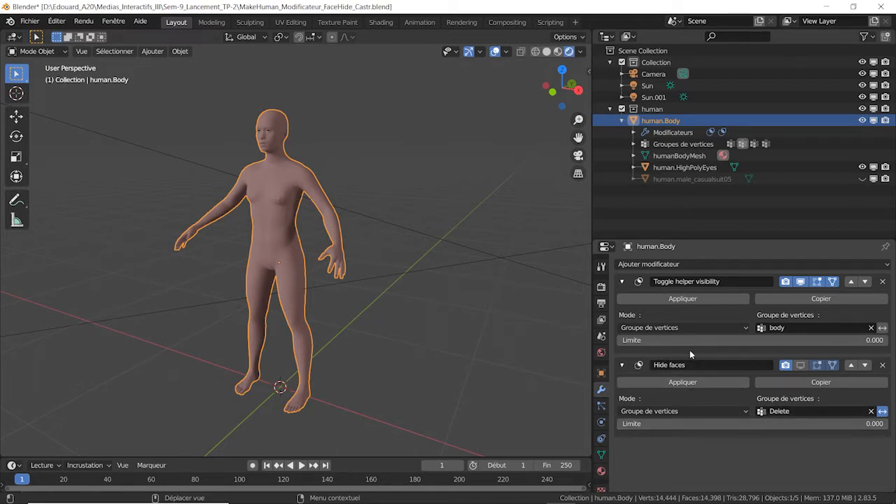
click(38, 51)
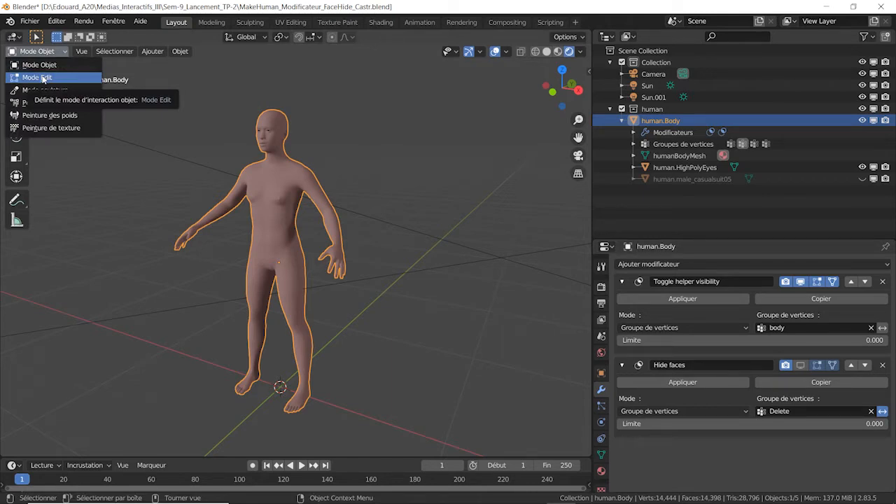
click(42, 78)
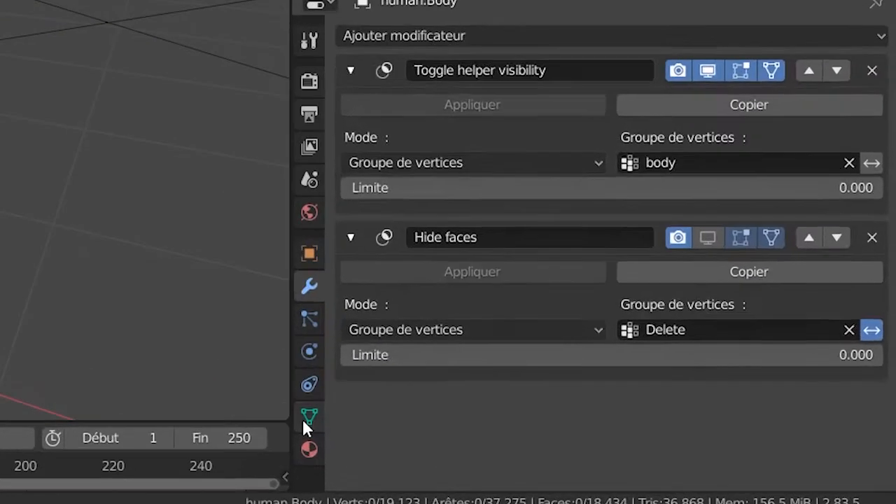
click(601, 454)
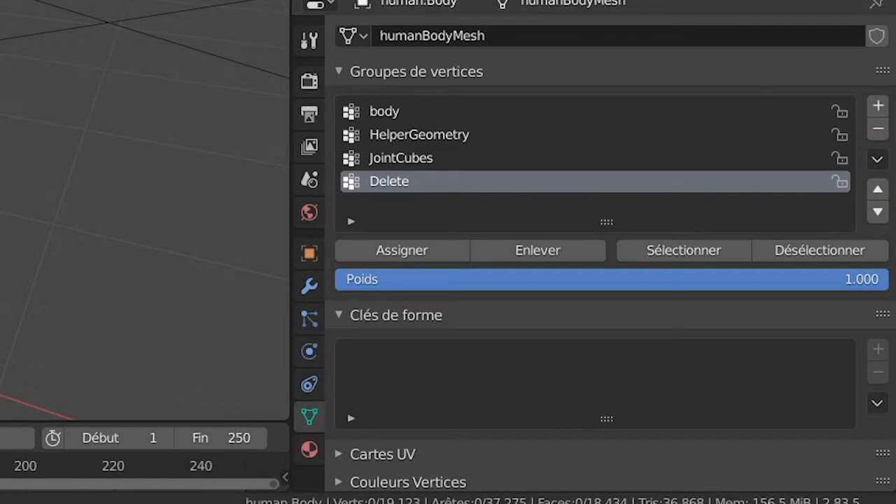
drag(290, 231, 280, 231)
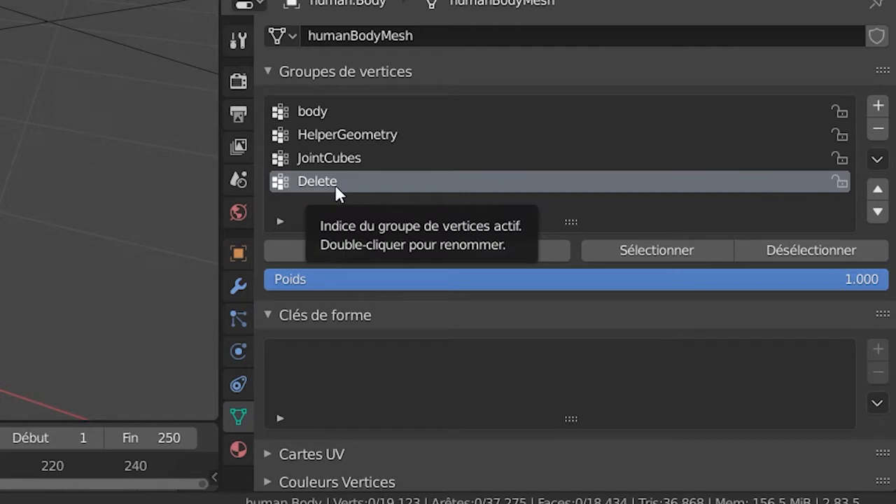
Step: Select the vertices of the Delete vertex group and delete them from the body mesh
click(666, 252)
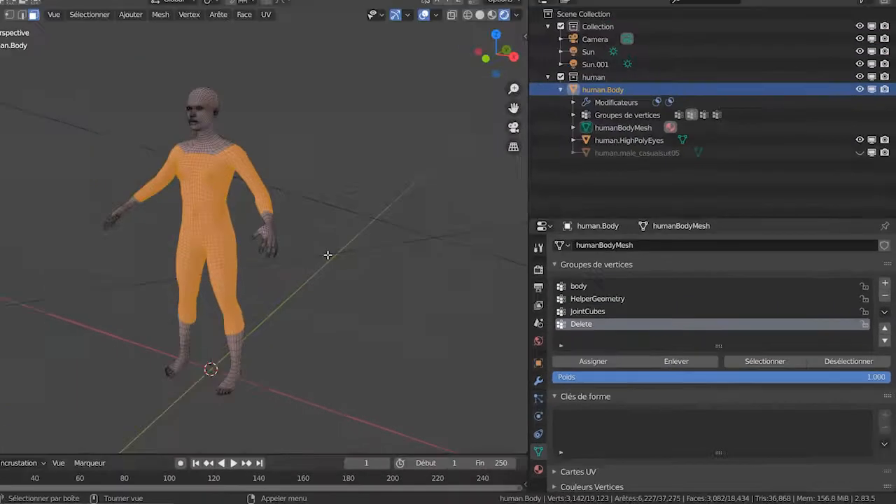
key(x)
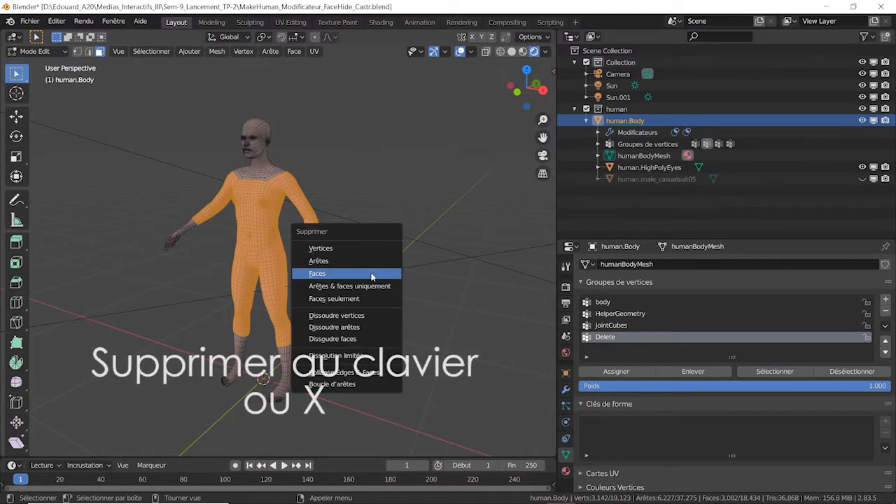
click(359, 251)
scroll(358, 251, up, 4)
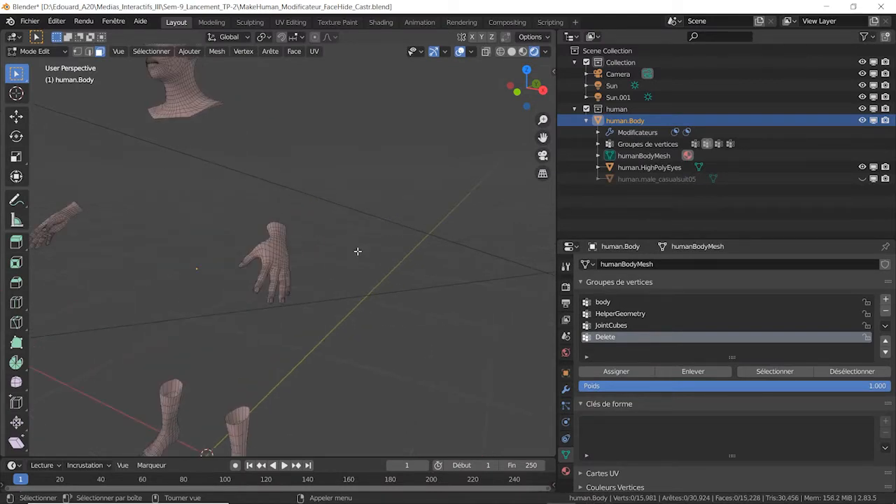
shift+middle_drag(359, 250, 485, 273)
scroll(485, 273, down, 1)
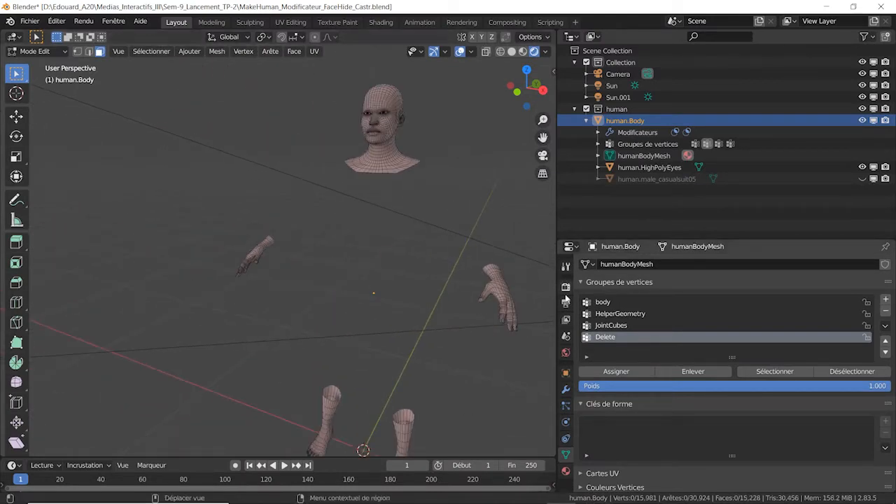
Step: Remove the Delete vertex group and the Hide faces modifier from human.Body
click(886, 316)
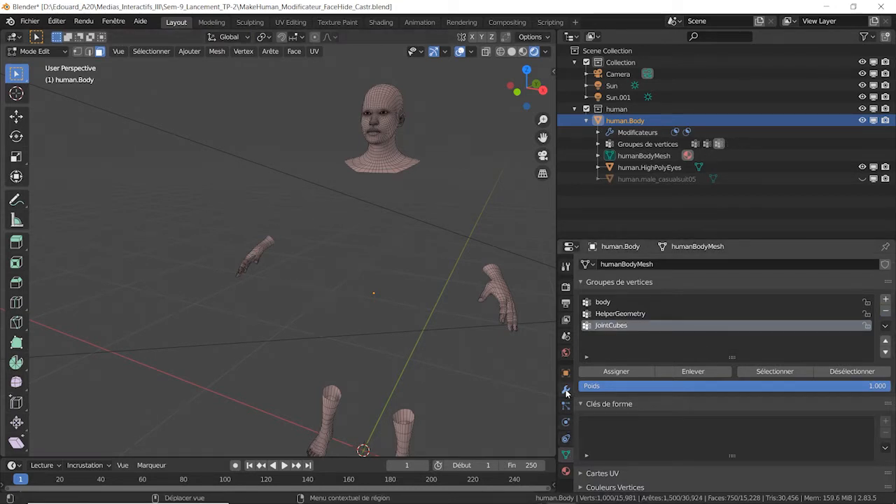
click(566, 391)
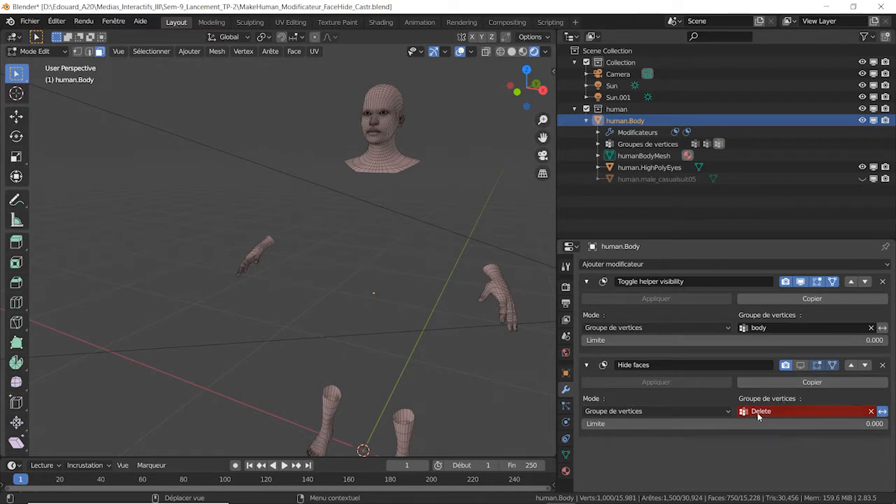
click(883, 365)
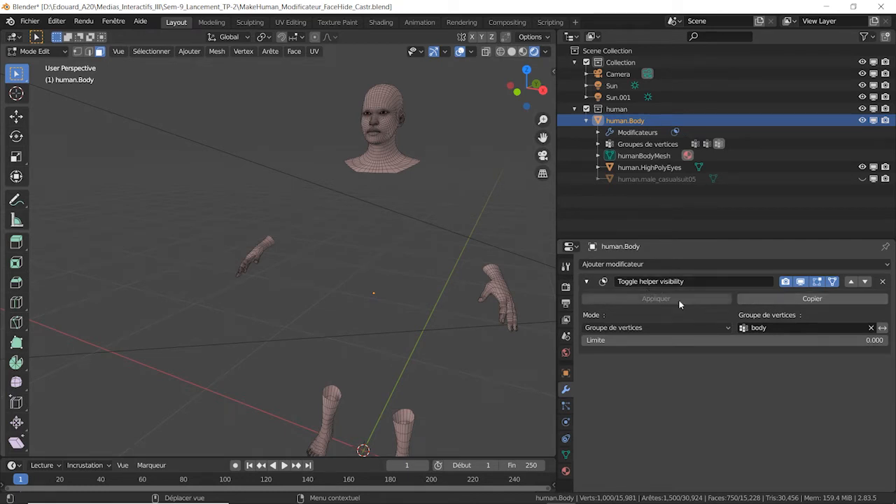
Step: Turn off the viewport display of the Toggle helper visibility modifier and inspect the helper geometry around the body
click(802, 282)
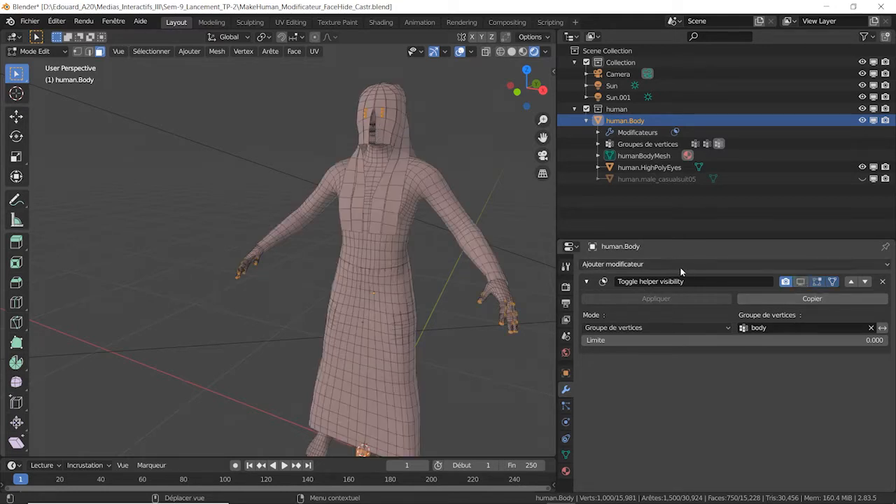
middle_drag(527, 293, 341, 245)
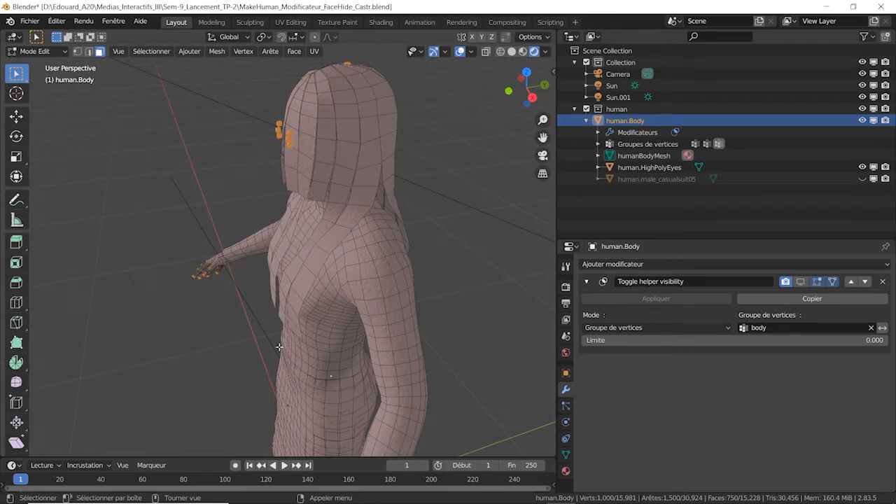
middle_drag(333, 283, 351, 169)
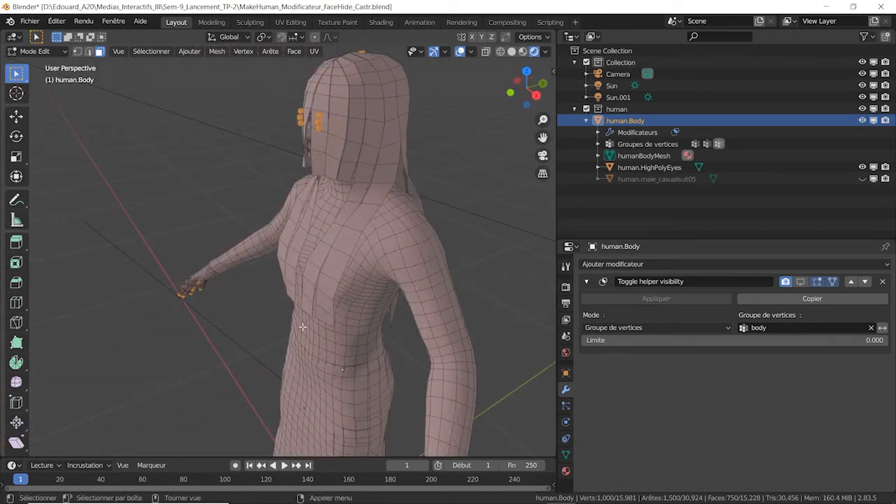
middle_drag(302, 327, 384, 264)
scroll(384, 265, down, 2)
shift+middle_drag(399, 305, 352, 255)
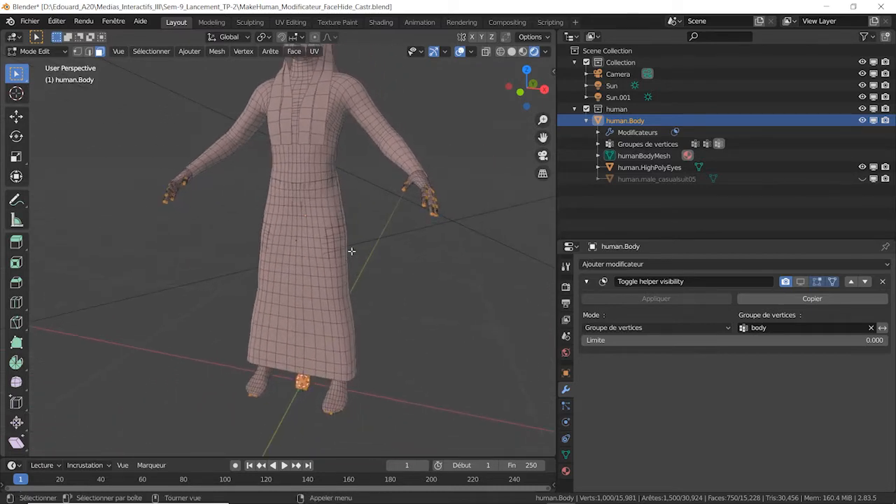
middle_drag(304, 338, 275, 334)
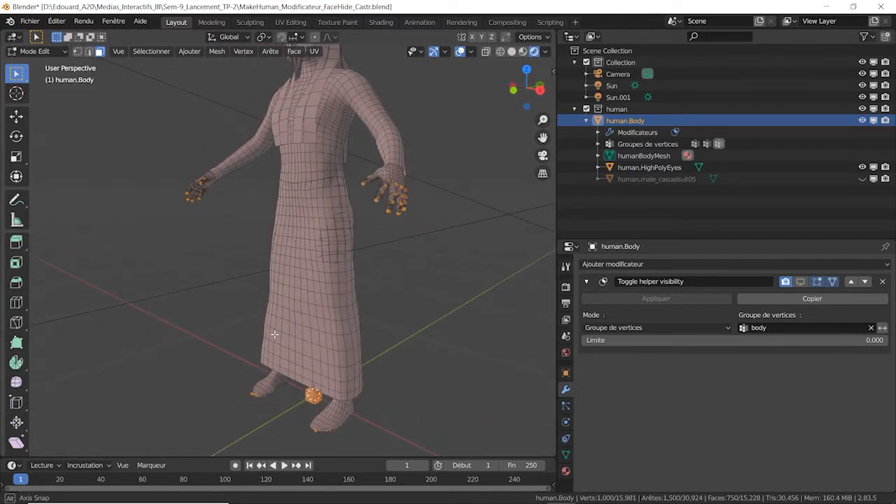
Step: Select and delete the vertices of the HelperGeometry vertex group, and remove that group from human.Body
shift+middle_drag(364, 325, 413, 334)
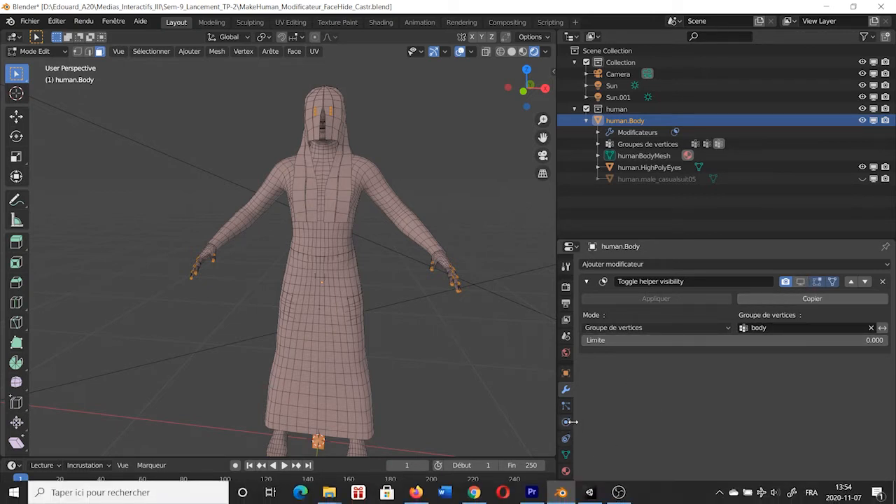
click(568, 456)
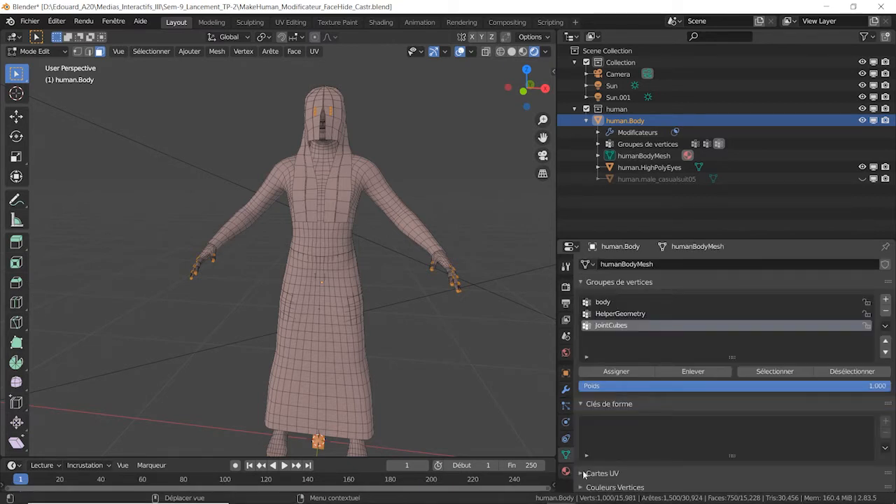
click(632, 314)
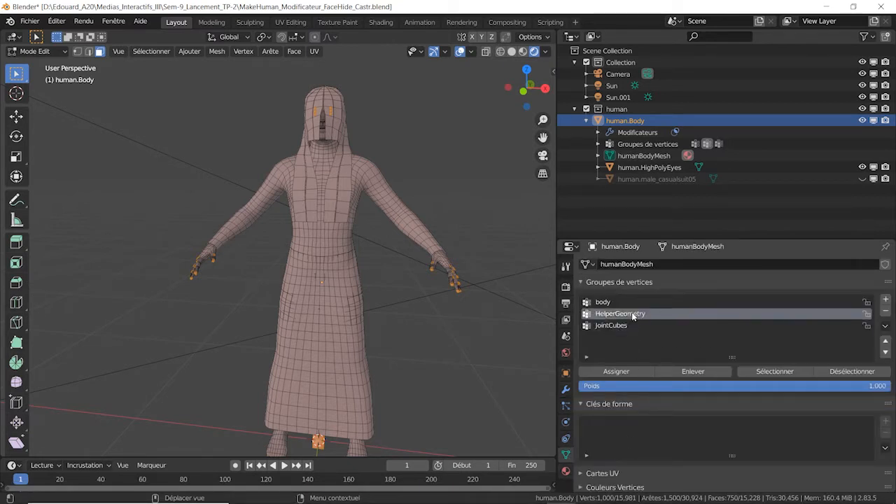
click(781, 372)
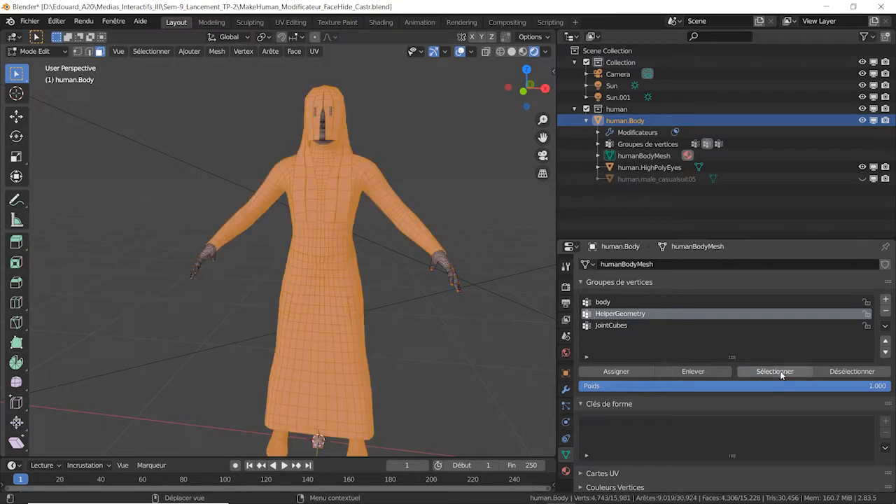
key(x)
click(315, 354)
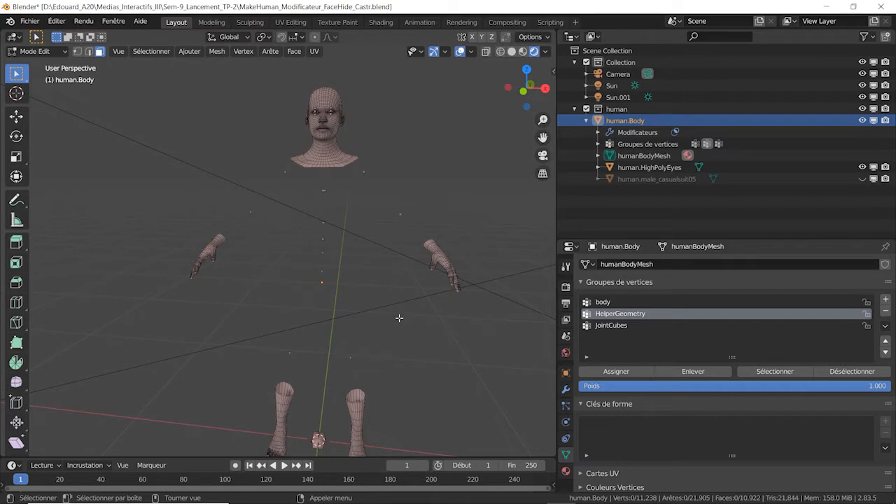
click(886, 310)
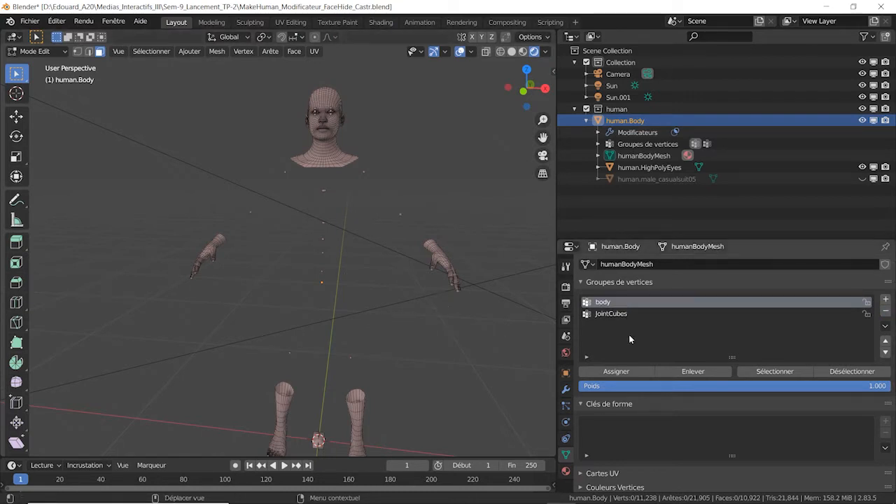
Step: Select the JointCubes vertex group, inspect its cubes around the hands, delete their vertices and remove the group
click(622, 315)
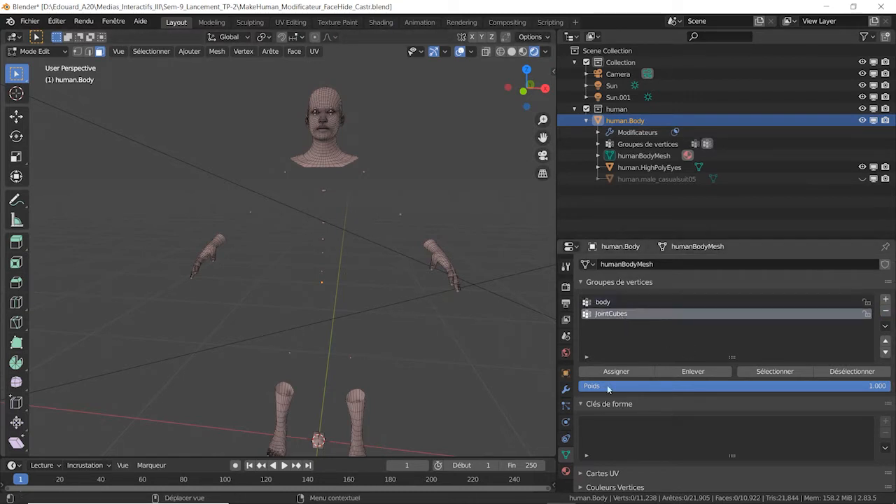
click(794, 371)
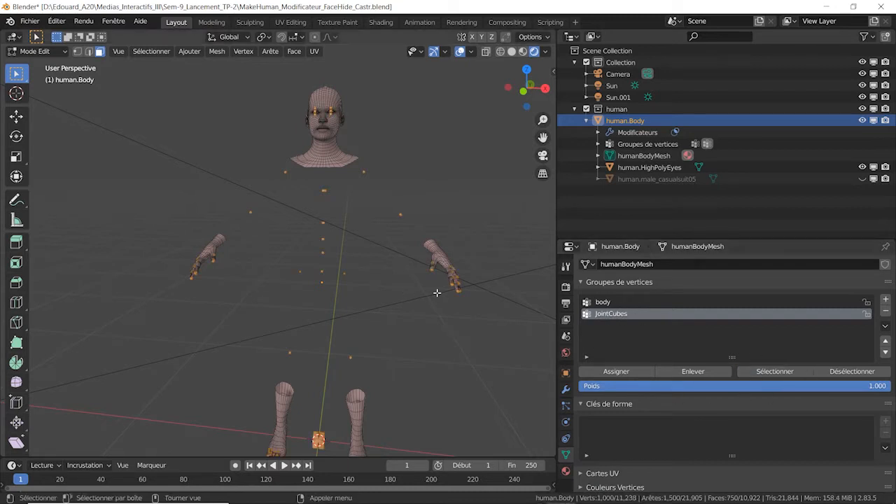
scroll(437, 292, up, 4)
middle_drag(437, 293, 370, 276)
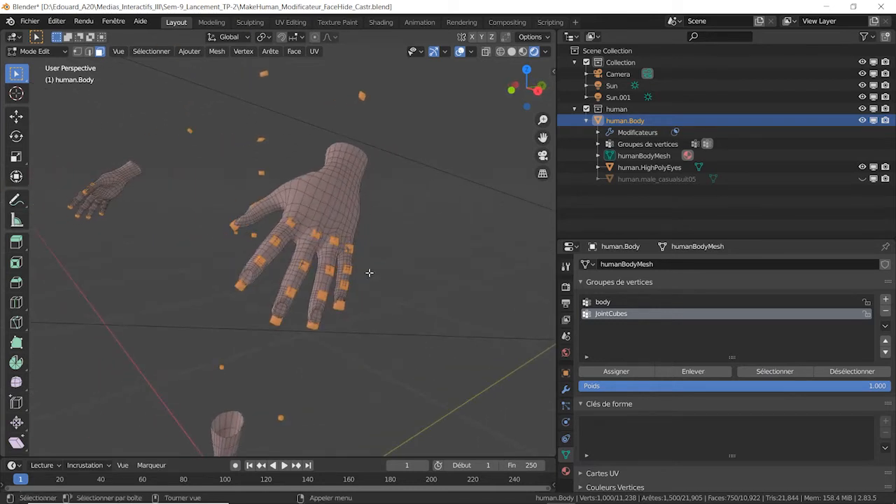
scroll(369, 272, down, 5)
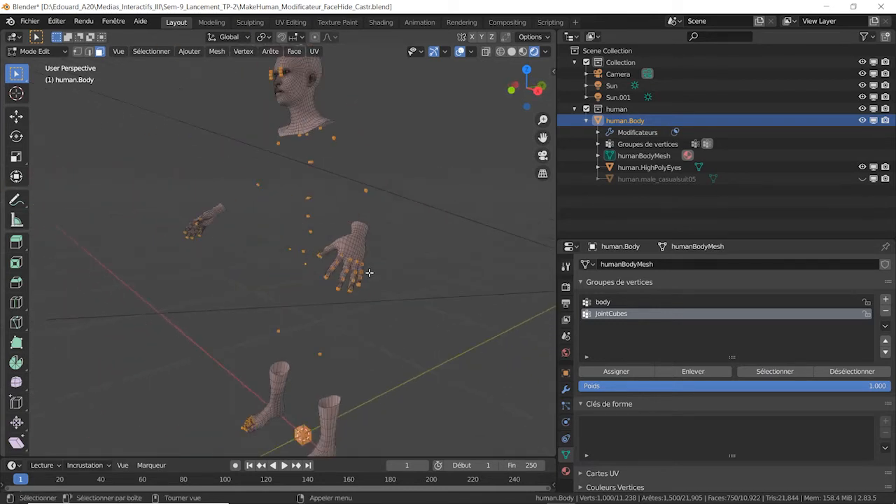
middle_drag(328, 288, 351, 285)
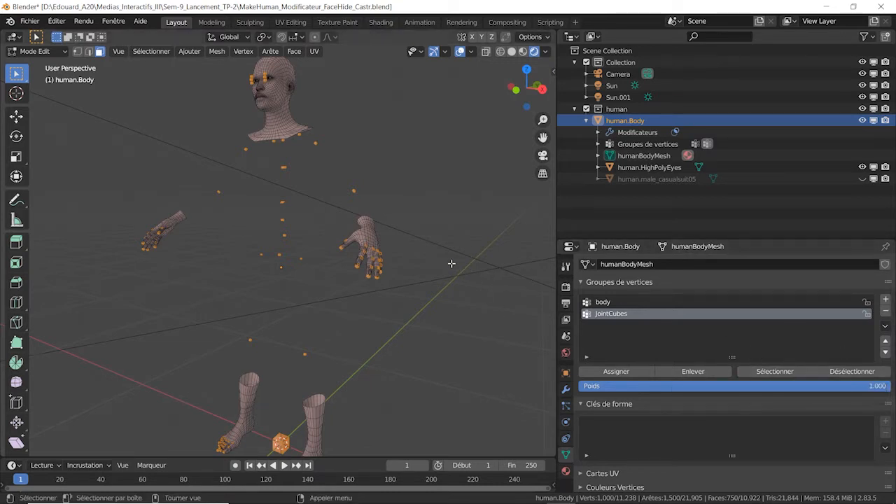
key(x)
click(426, 234)
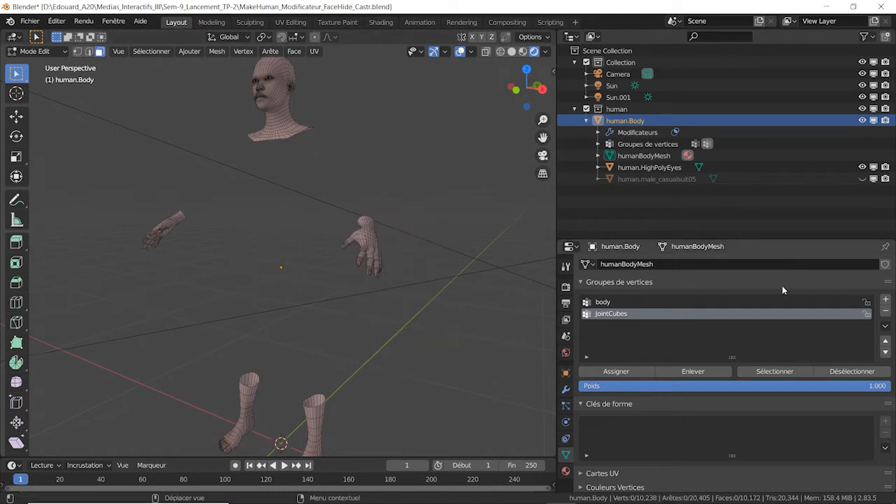
click(886, 311)
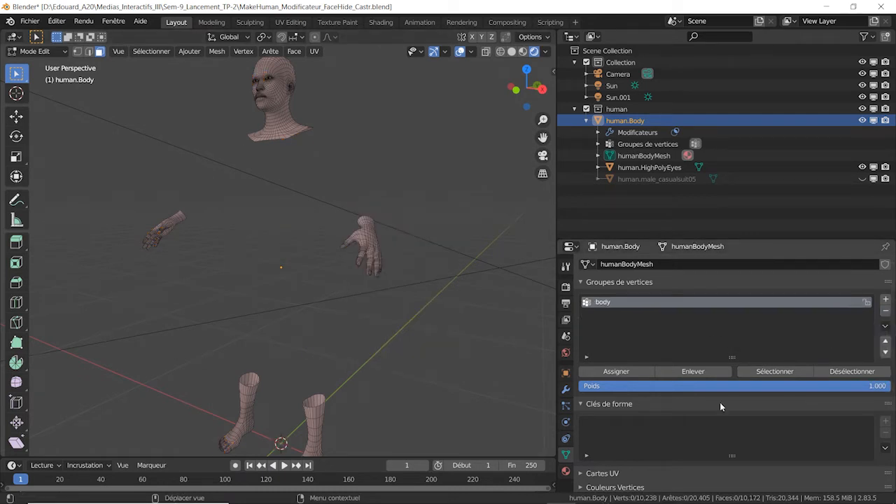
Step: Return human.Body to Object Mode and remove its Toggle helper visibility modifier
click(35, 51)
click(31, 63)
click(566, 389)
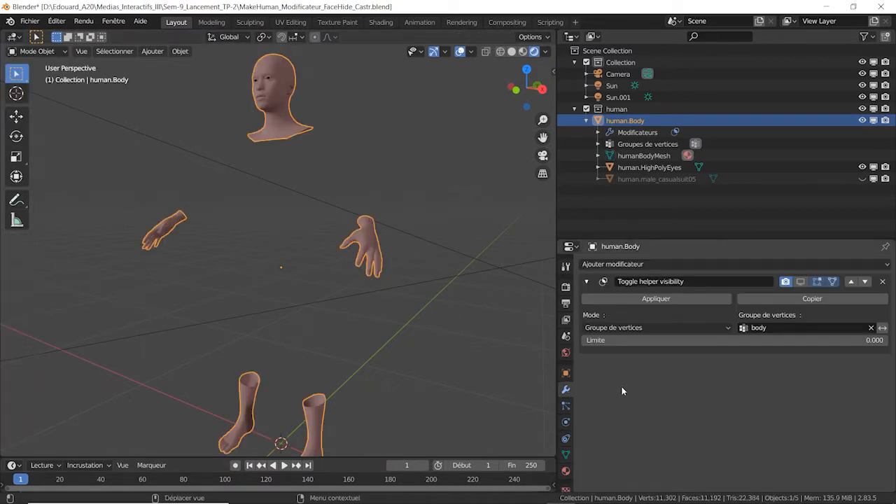
click(883, 282)
Step: Make human.male_casualsuit05 visible again in the viewport and check the dressed character
click(668, 167)
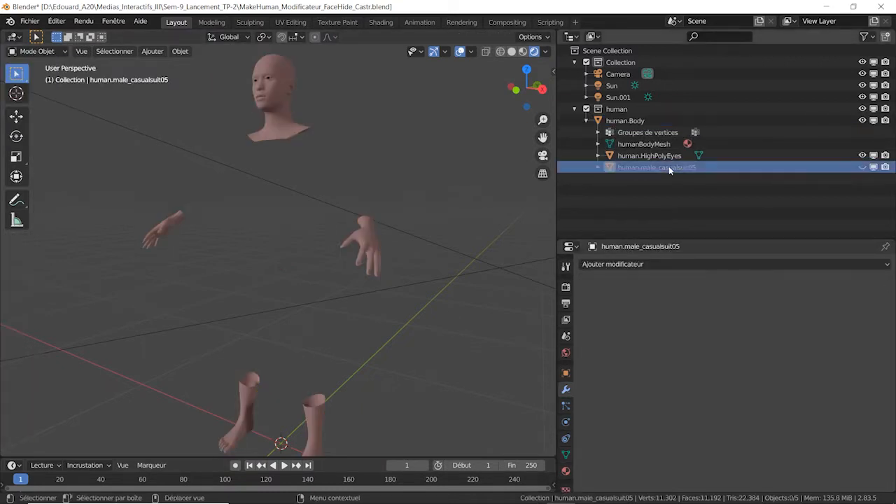
click(863, 167)
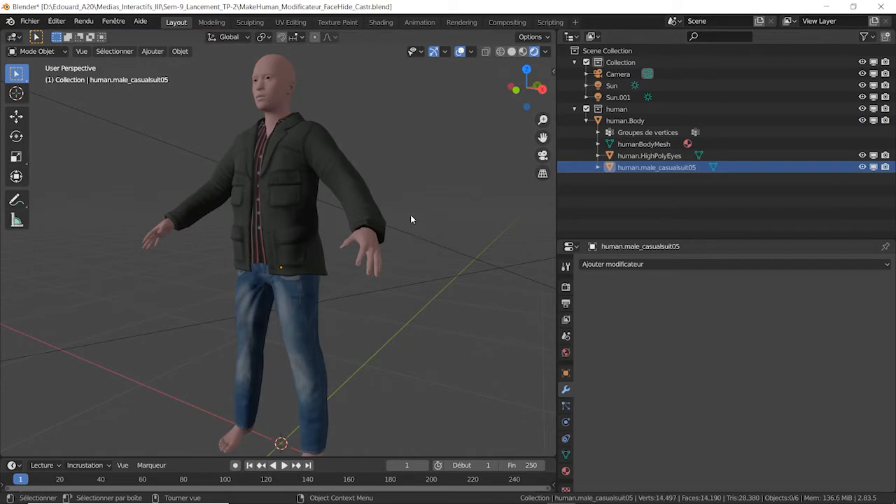
middle_drag(410, 215, 451, 175)
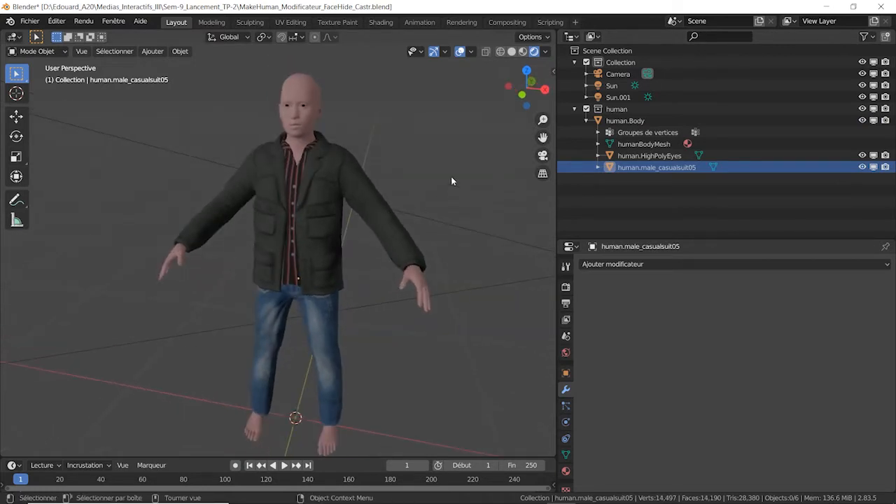
Step: Switch the viewport to wireframe shading, select human.Body and examine its neck and shoulder geometry under the jacket
click(500, 52)
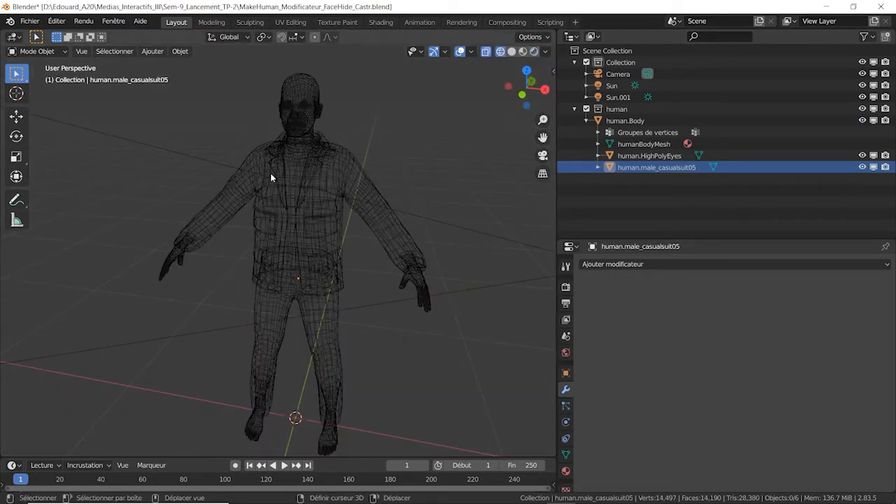
click(621, 120)
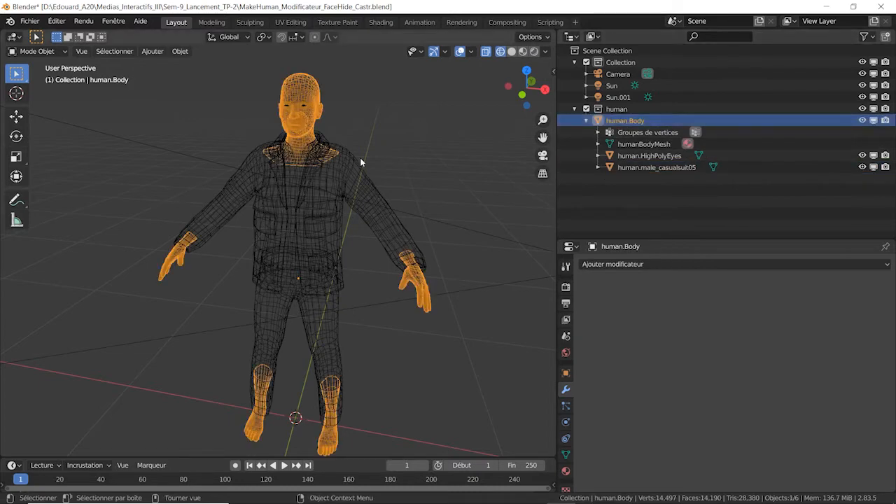
scroll(360, 157, up, 4)
shift+middle_drag(332, 157, 372, 256)
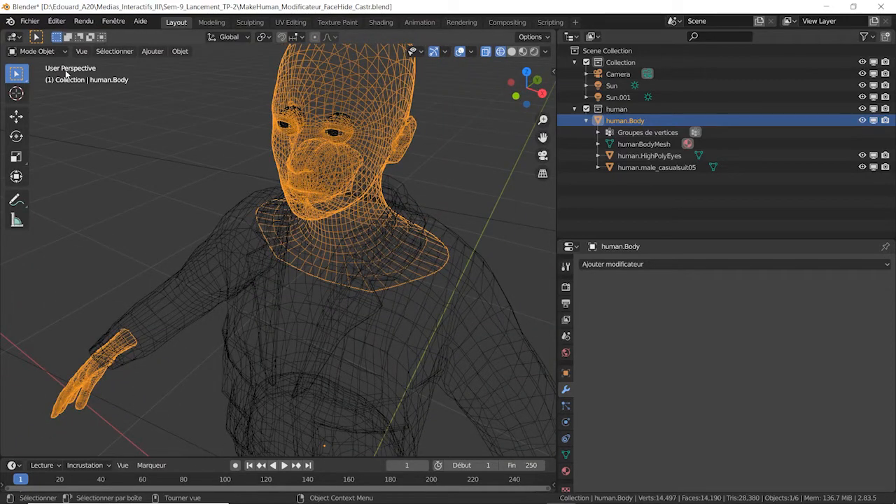
scroll(357, 302, up, 2)
middle_drag(386, 284, 320, 276)
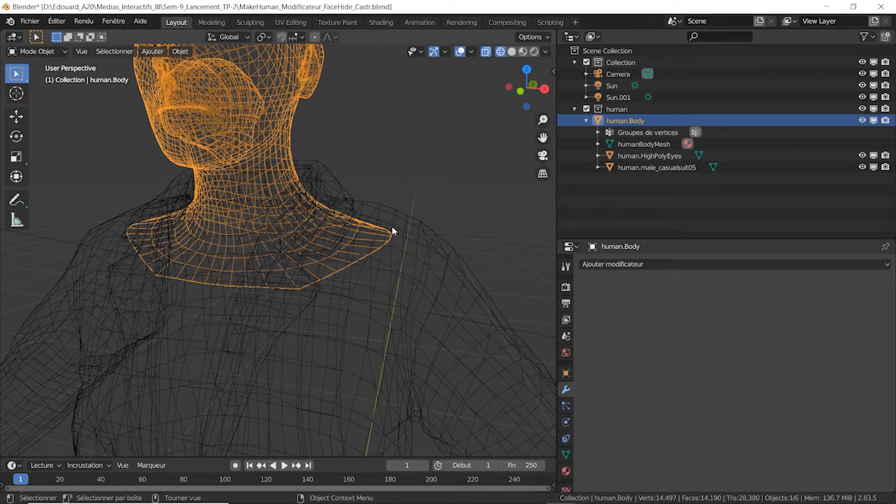
mouse_move(404, 244)
middle_down()
mouse_move(397, 238)
mouse_move(405, 233)
middle_up()
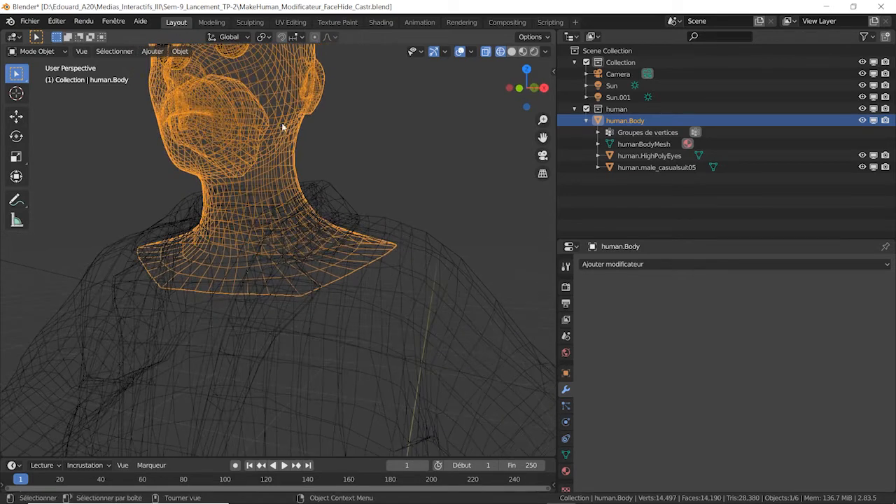
Step: Put human.Body in Edit Mode and select the faces on one shoulder that are hidden under the jacket
click(40, 51)
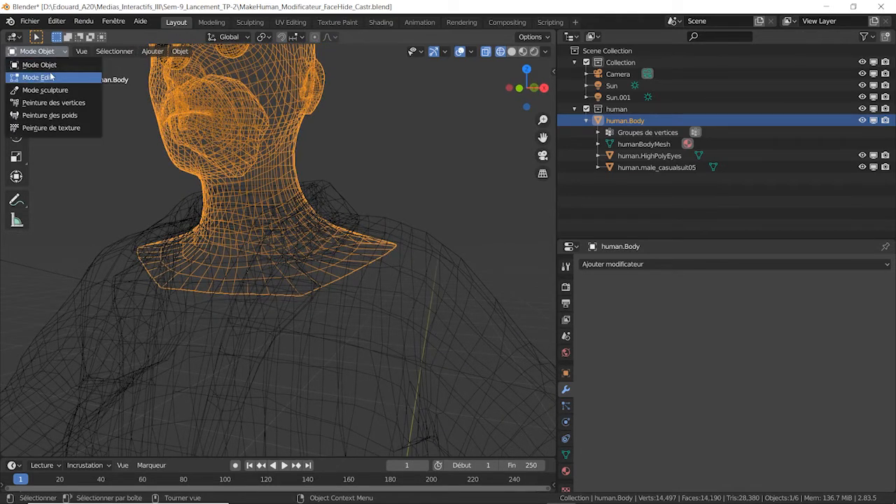
click(51, 77)
scroll(354, 222, up, 5)
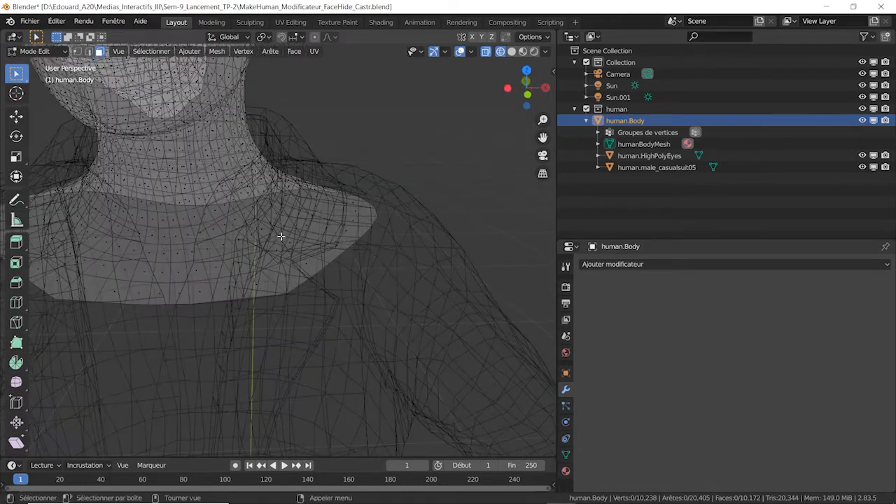
middle_drag(280, 236, 274, 280)
click(264, 285)
ctrl+click(292, 311)
shift+click(254, 298)
ctrl+click(310, 280)
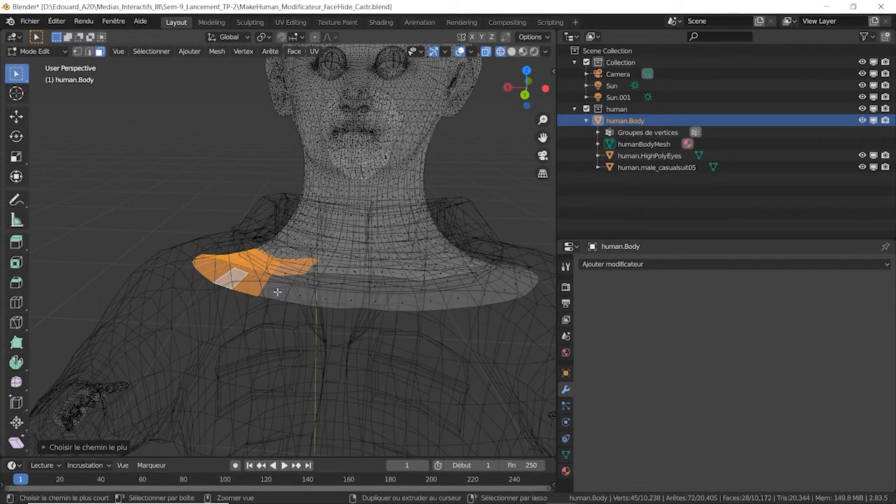
Step: Extend the face selection along the outer rim of the neck base to the opposite shoulder
middle_drag(428, 293, 335, 283)
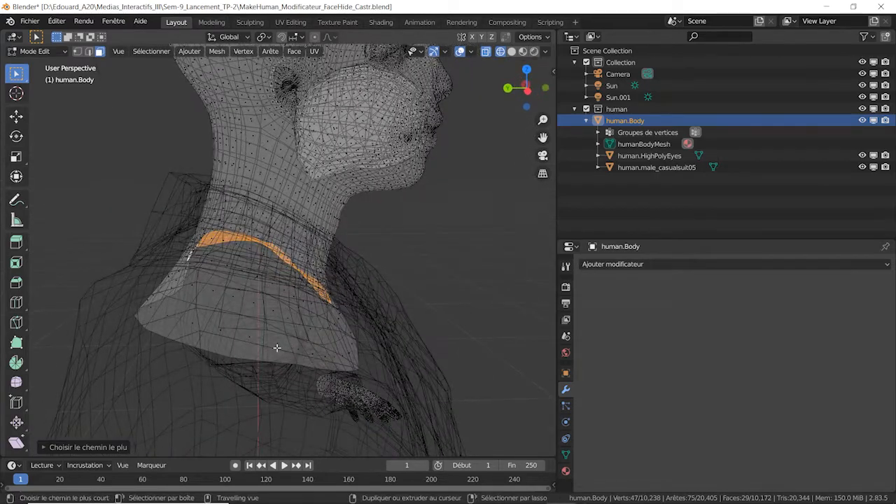
ctrl+click(277, 347)
middle_drag(349, 348, 297, 350)
ctrl+click(166, 342)
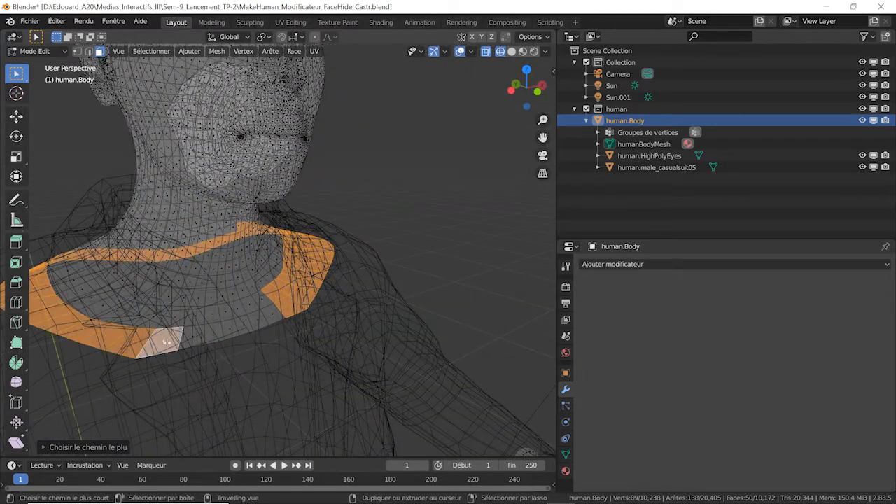
middle_drag(193, 341, 350, 343)
ctrl+click(483, 329)
middle_drag(483, 329, 420, 350)
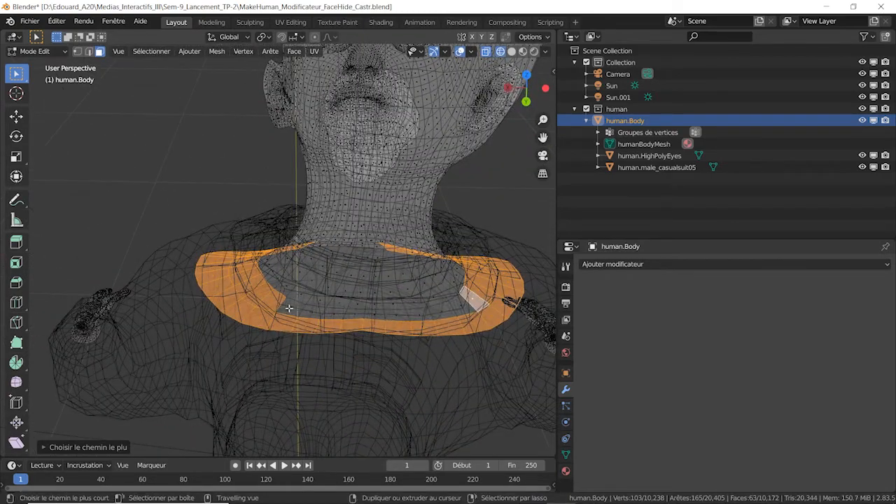
ctrl+click(475, 300)
Step: Add the inner band of covered faces around the base of the neck to the selection
middle_drag(475, 300, 308, 248)
middle_drag(317, 255, 390, 304)
ctrl+click(293, 233)
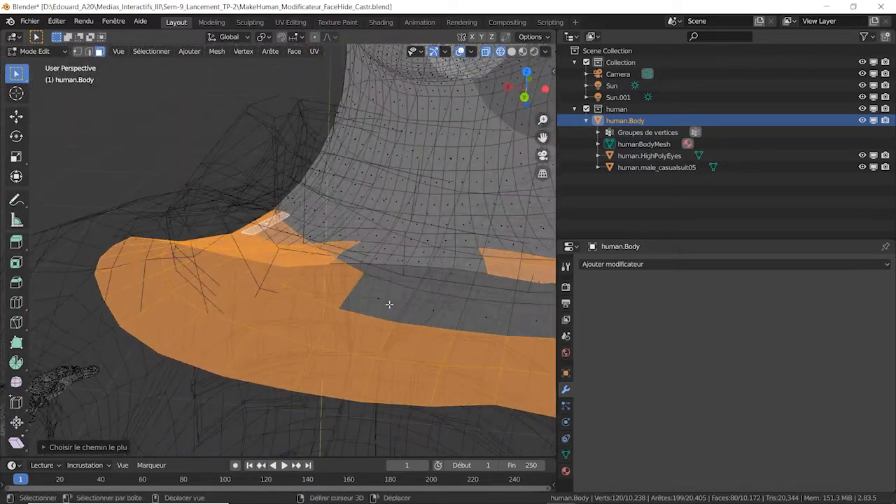
ctrl+click(390, 304)
scroll(390, 305, down, 5)
middle_drag(324, 301, 405, 314)
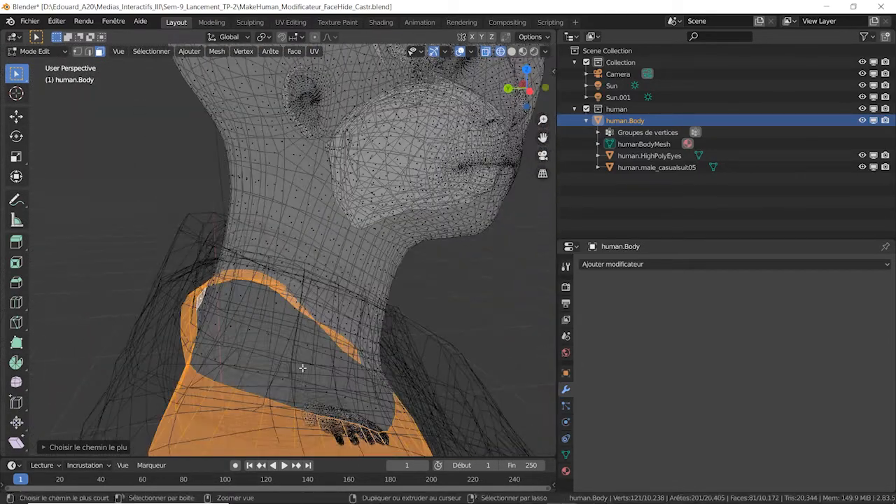
ctrl+click(255, 373)
middle_drag(256, 374, 229, 371)
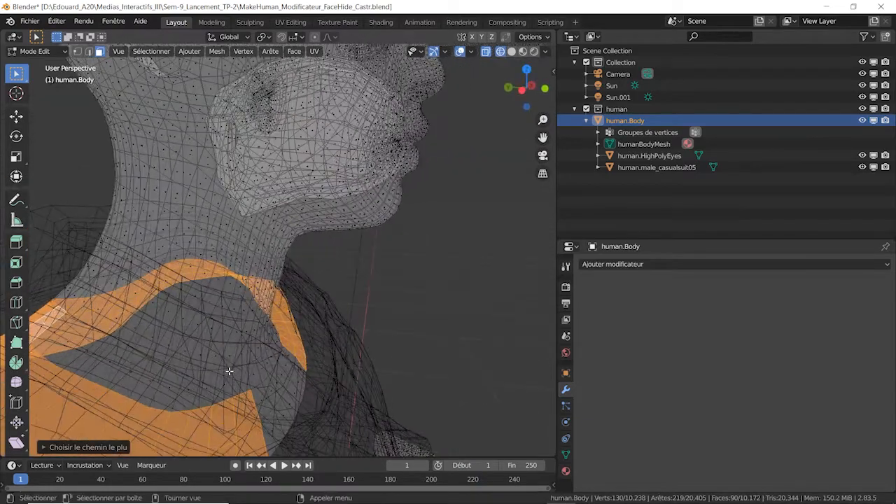
Step: Hide human.male_casualsuit05 and fill in more of the unselected faces at the base of the neck
click(862, 167)
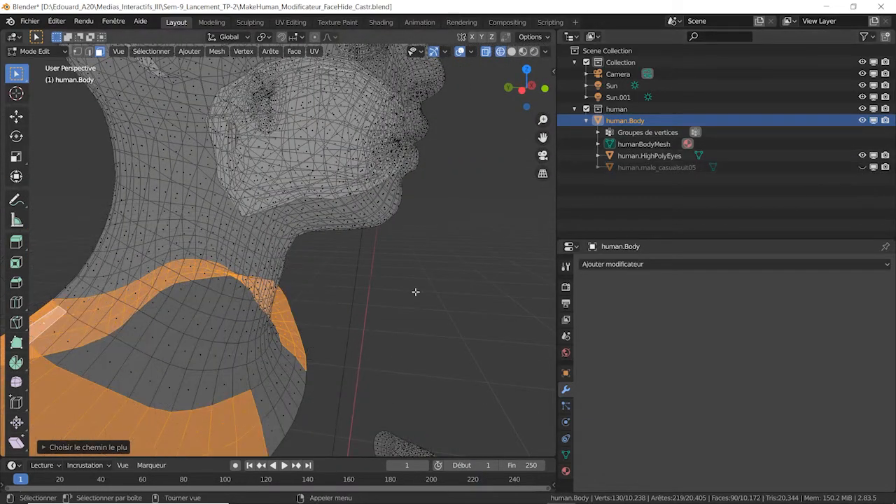
ctrl+click(242, 382)
middle_drag(242, 383, 200, 356)
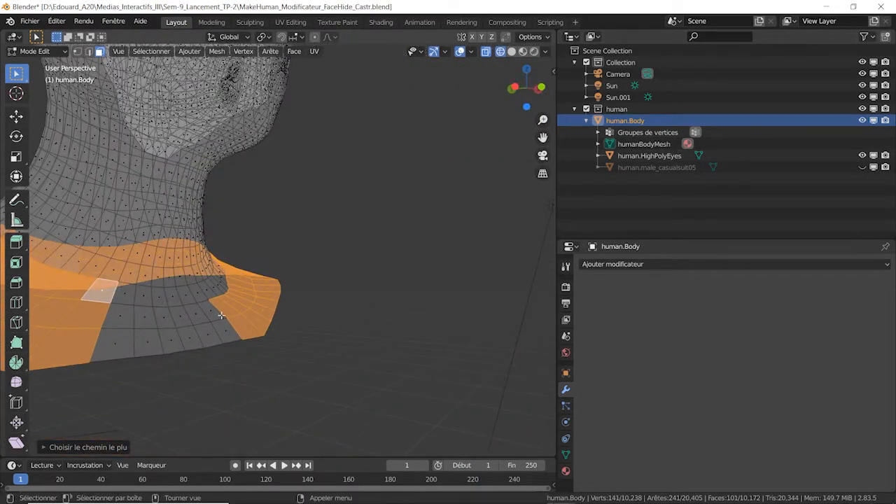
scroll(408, 217, down, 4)
shift+middle_drag(421, 453, 501, 448)
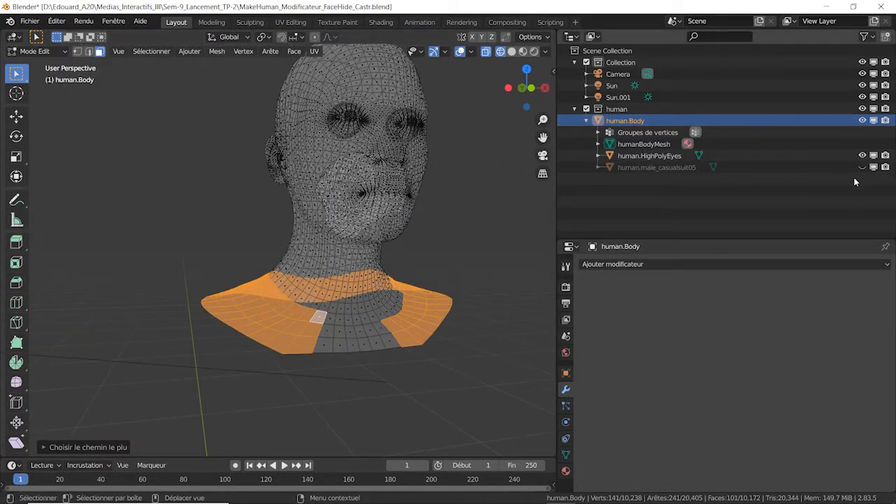
Step: Show human.male_casualsuit05 again in solid shading and delete the selected neck and shoulder faces from human.Body
click(862, 167)
click(512, 51)
scroll(466, 152, up, 4)
mouse_move(466, 152)
middle_down()
mouse_move(411, 188)
mouse_move(440, 217)
mouse_move(547, 224)
mouse_move(400, 175)
mouse_move(416, 255)
middle_up()
key(x)
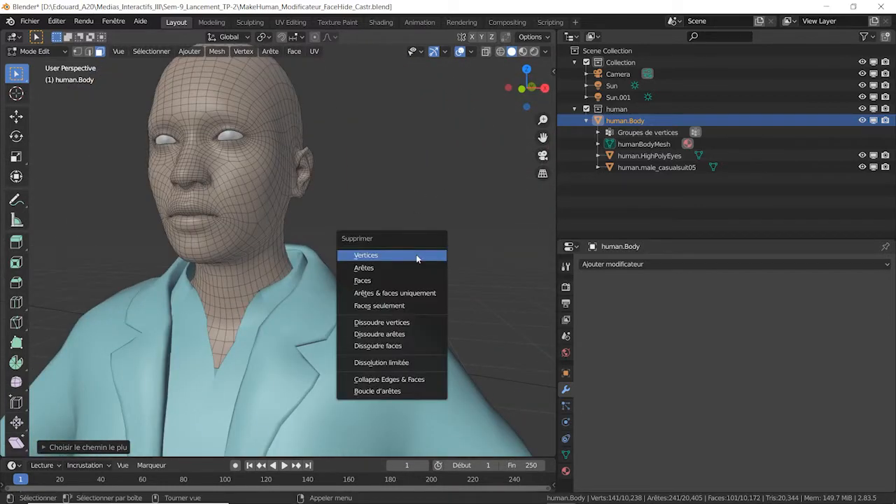
click(414, 271)
Step: In wireframe shading, select the top two face loops of one wrist hidden inside the sleeve and delete those faces
scroll(381, 261, down, 9)
shift+middle_drag(381, 261, 312, 202)
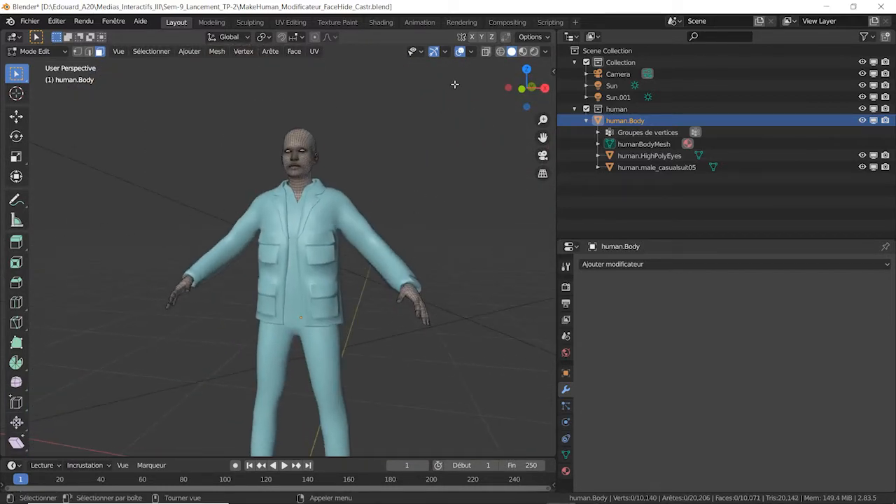
click(501, 52)
mouse_move(388, 262)
middle_down()
mouse_move(392, 292)
mouse_move(404, 300)
mouse_move(393, 234)
mouse_move(375, 204)
middle_up()
scroll(404, 300, up, 3)
scroll(372, 203, up, 4)
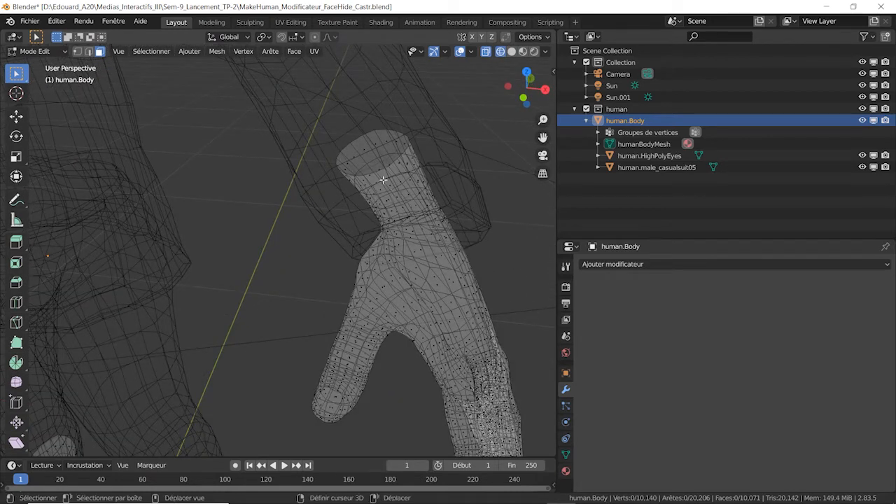
scroll(384, 180, up, 3)
alt+click(397, 178)
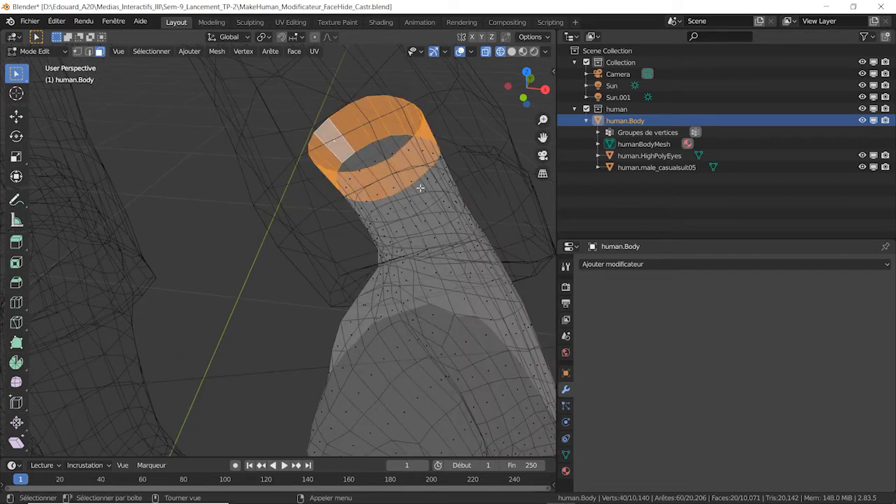
alt+shift+click(369, 155)
mouse_move(369, 156)
middle_down()
mouse_move(404, 187)
mouse_move(440, 163)
mouse_move(433, 162)
middle_up()
click(512, 52)
scroll(447, 172, down, 4)
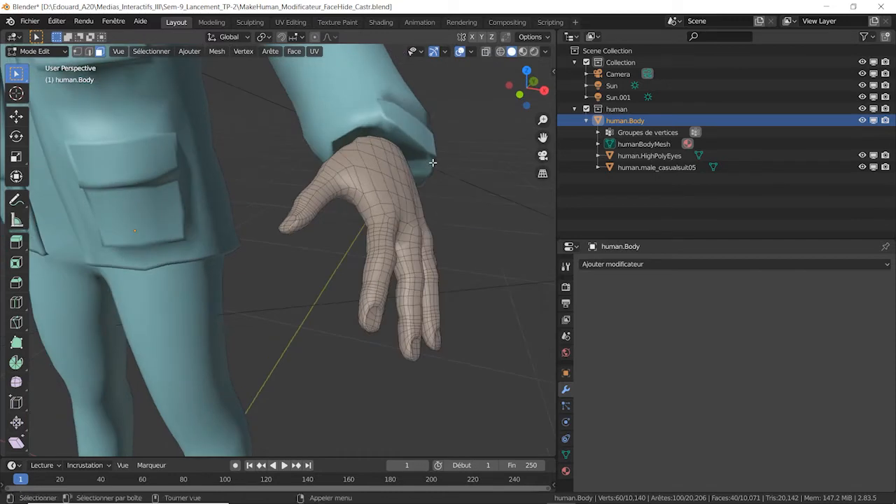
key(x)
click(434, 162)
Step: Delete one more hidden face loop from the open end of the same wrist, checking it against the sleeve in solid shading
key(shift+z)
scroll(428, 199, up, 4)
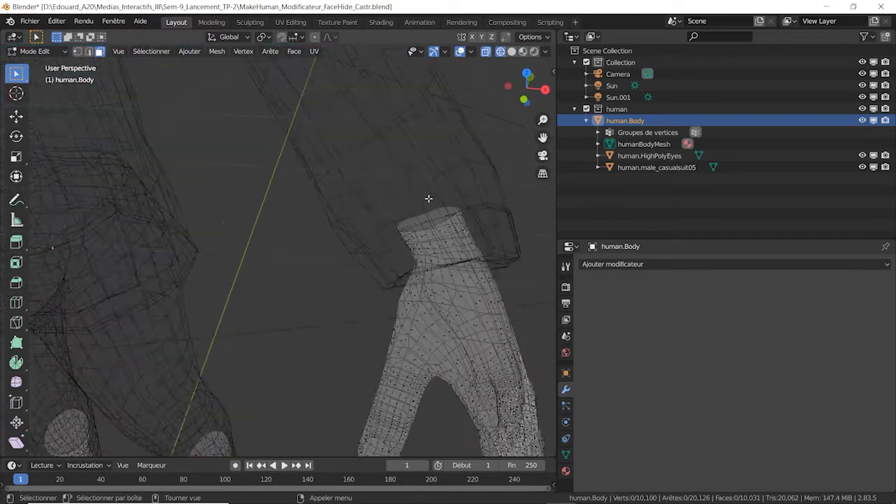
key(shift+z)
alt+click(419, 236)
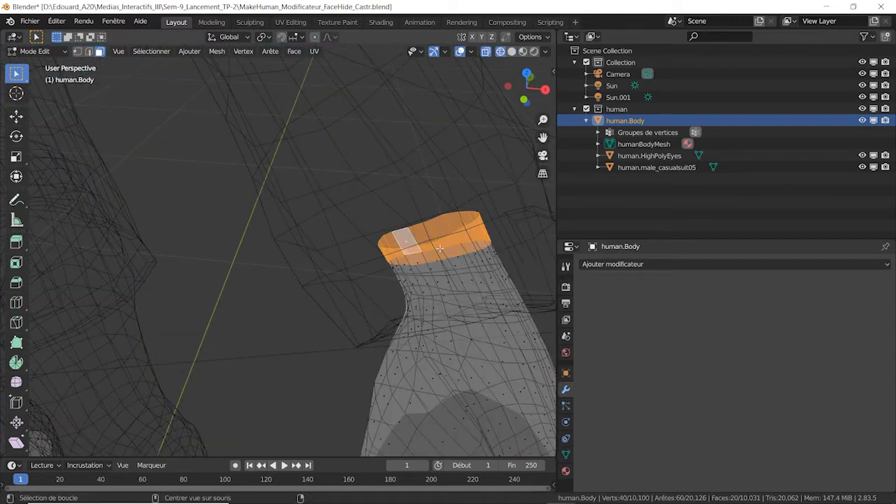
click(512, 52)
scroll(463, 184, down, 4)
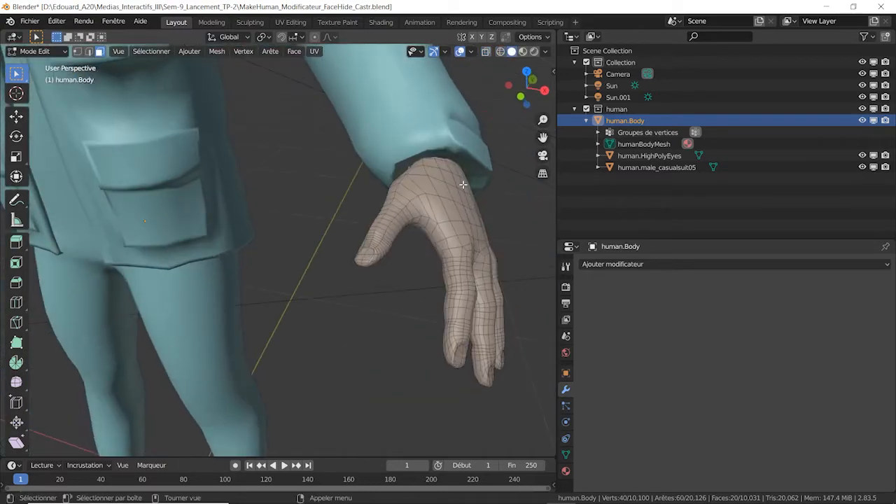
key(x)
click(463, 185)
Step: On the opposite wrist, select the top three face loops hidden in the sleeve, delete them and return to solid shading
scroll(280, 206, down, 5)
shift+middle_drag(280, 206, 455, 210)
scroll(294, 181, up, 7)
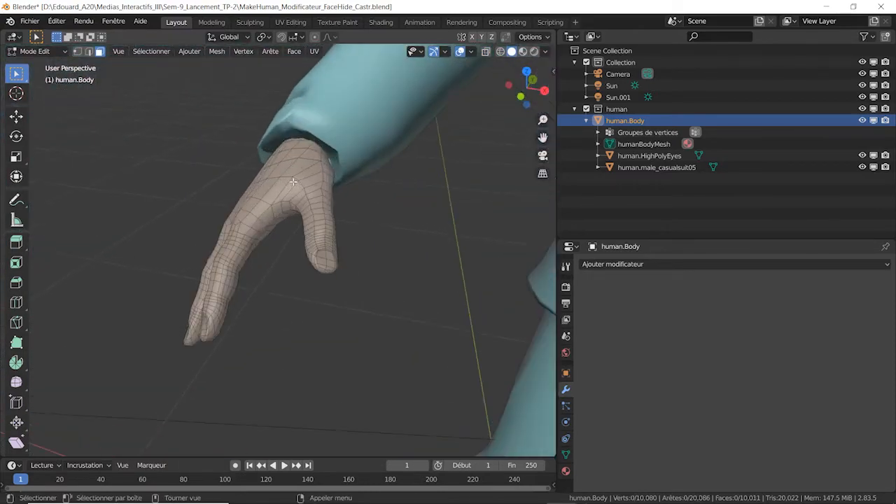
click(501, 52)
scroll(324, 151, up, 4)
middle_drag(324, 151, 361, 163)
shift+middle_drag(354, 91, 349, 170)
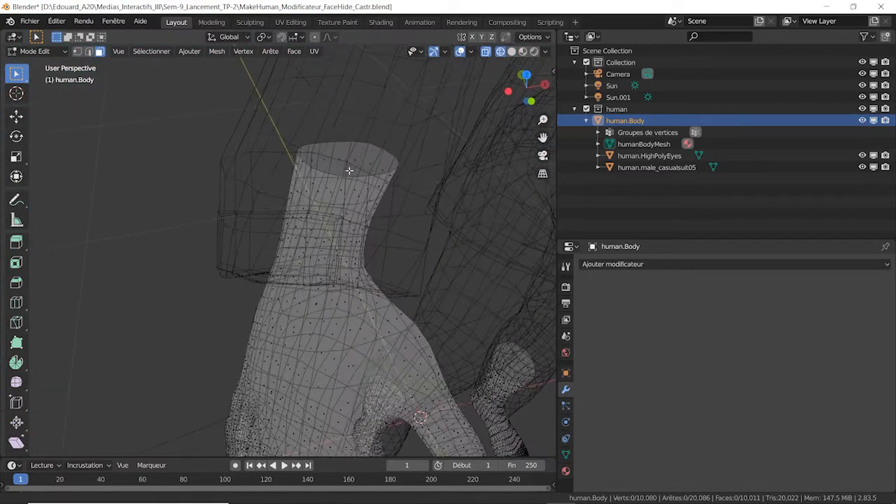
alt+click(332, 152)
alt+shift+click(335, 195)
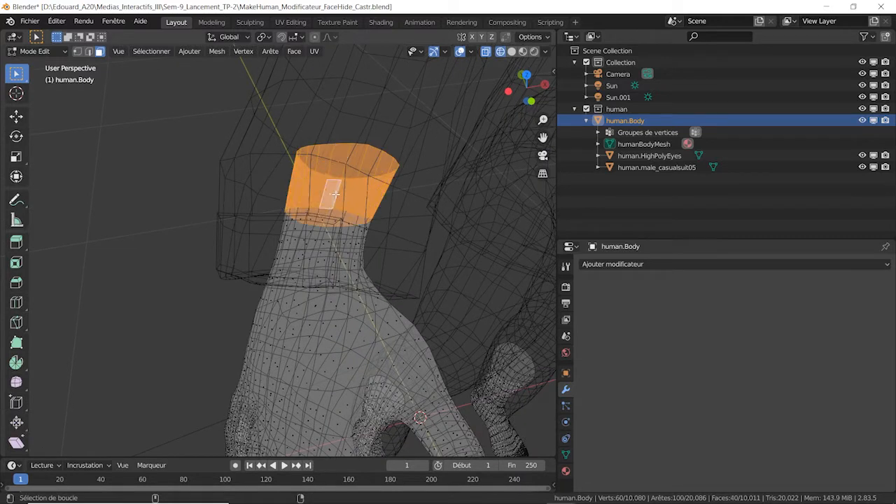
alt+shift+click(358, 226)
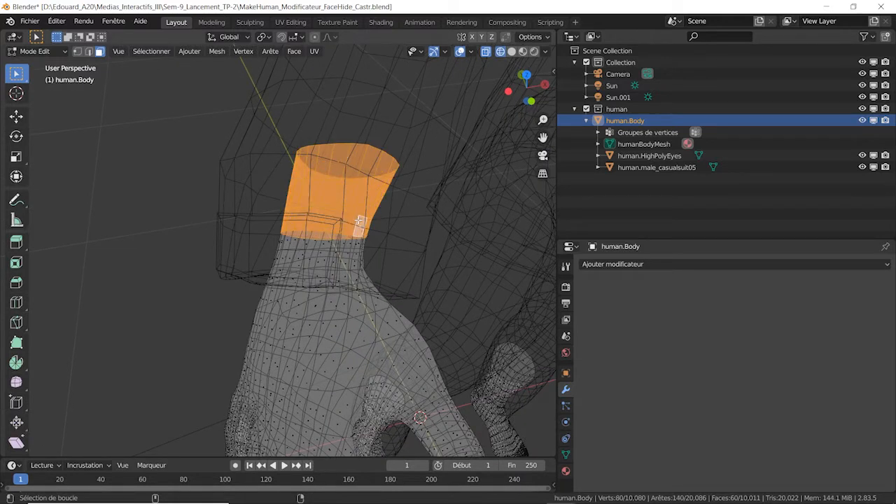
key(x)
click(429, 165)
key(shift+z)
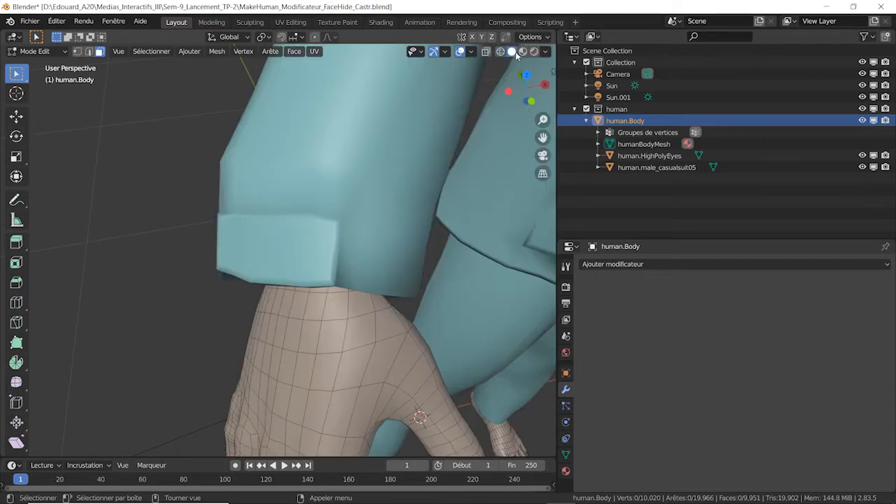
Step: In wireframe shading, select the top three face loops of one lower leg hidden inside the trouser leg
scroll(463, 165, down, 5)
shift+middle_drag(465, 288, 365, 212)
shift+middle_drag(440, 269, 268, 148)
scroll(270, 148, down, 3)
middle_drag(385, 249, 409, 208)
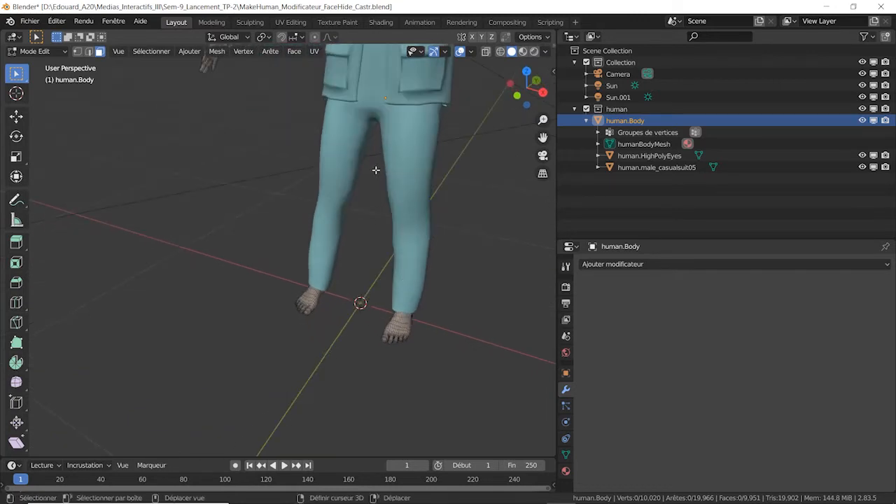
middle_drag(381, 170, 352, 347)
scroll(395, 238, down, 3)
shift+middle_drag(394, 238, 338, 199)
click(500, 51)
mouse_move(378, 292)
middle_down()
mouse_move(374, 252)
mouse_move(371, 306)
mouse_move(406, 220)
mouse_move(381, 215)
mouse_move(410, 245)
middle_up()
scroll(370, 306, up, 3)
scroll(412, 248, up, 2)
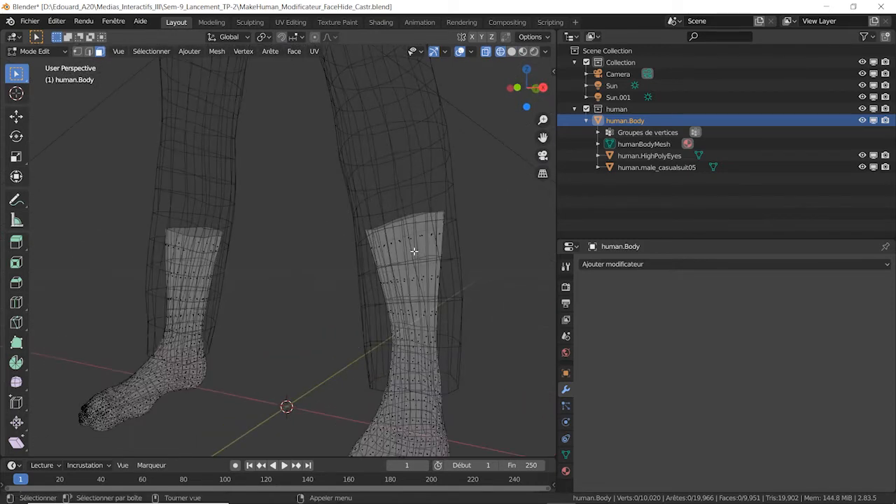
alt+click(424, 234)
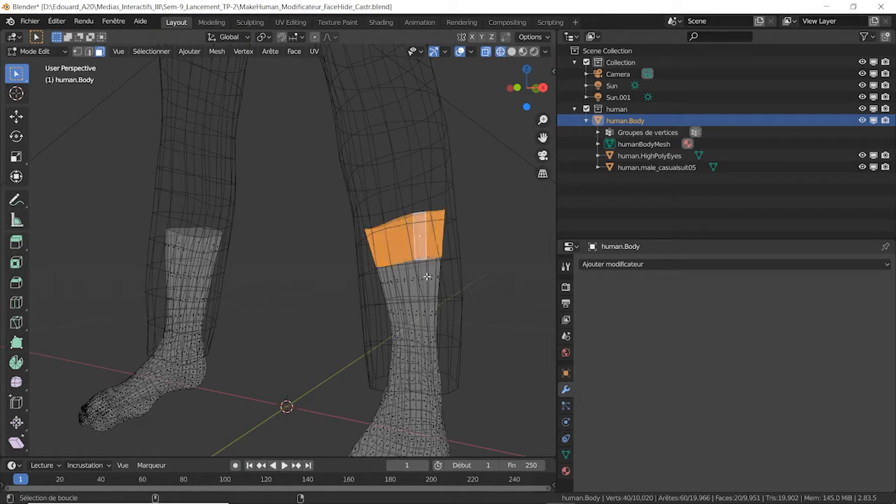
alt+shift+click(425, 275)
Step: Add the top three face loops of the other lower leg to the selection, undoing the stray selection on the foot
alt+shift+click(207, 279)
alt+shift+click(207, 281)
alt+shift+click(202, 305)
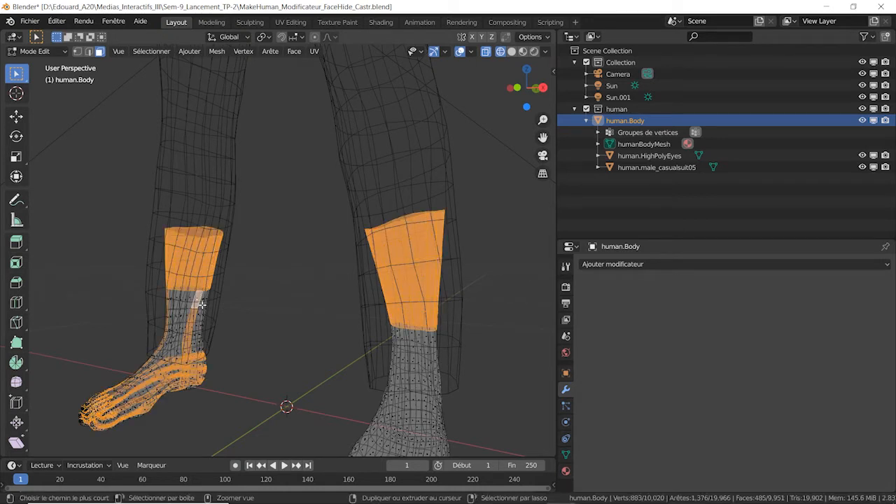
key(ctrl+z)
alt+shift+click(191, 289)
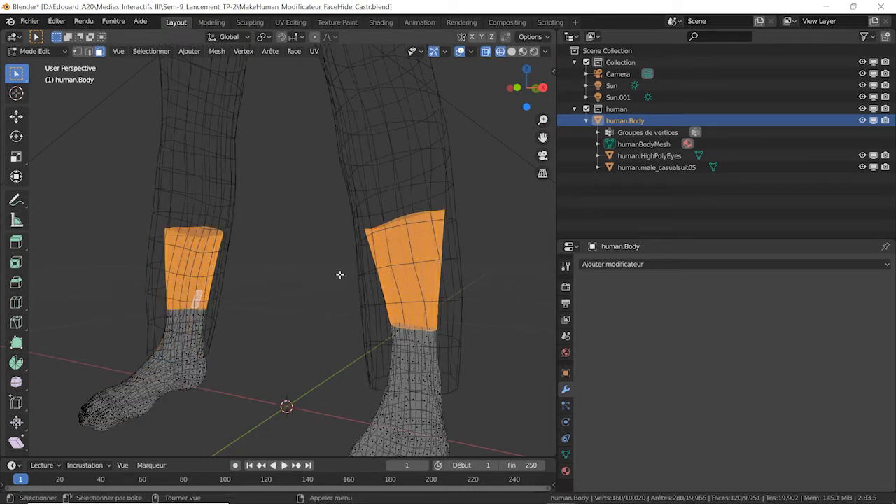
Step: Add one more face loop on each lower leg, delete all selected faces and return to solid shading
alt+shift+click(413, 338)
alt+shift+click(194, 317)
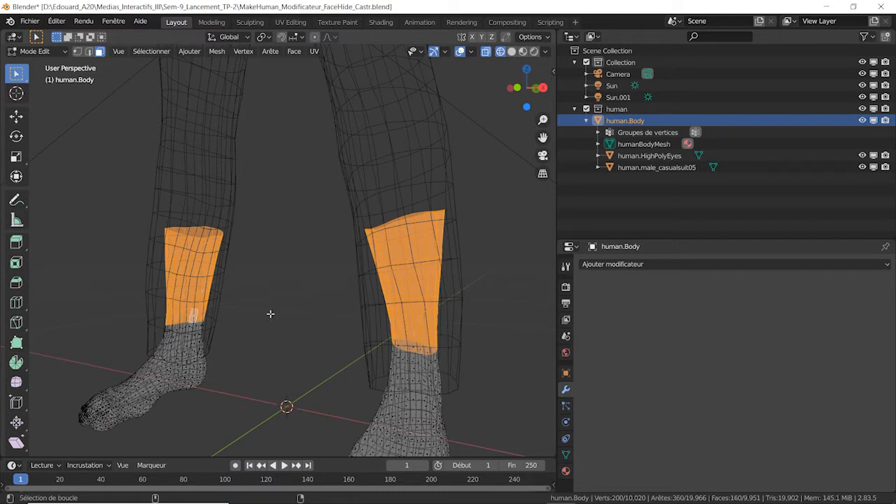
key(x)
click(273, 314)
click(512, 51)
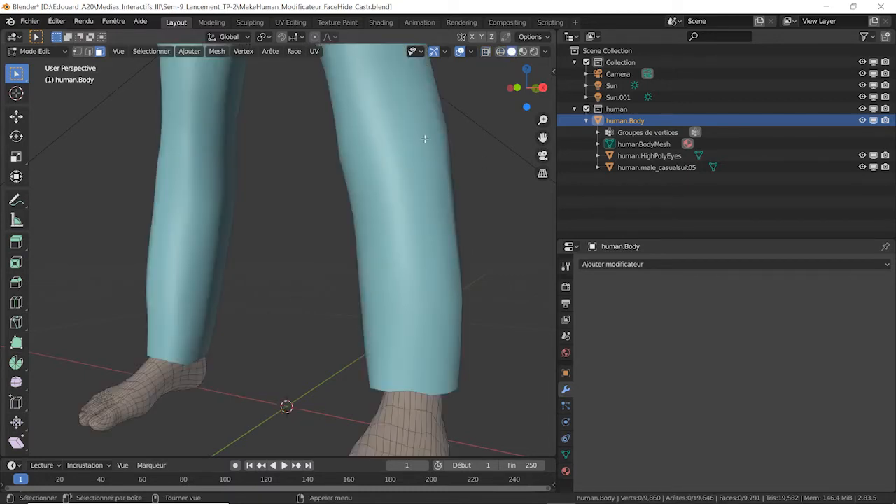
Step: Display the whole clothed character in rendered shading and check that the clothes still cover the body properly
scroll(422, 131, down, 6)
shift+middle_drag(422, 132, 420, 335)
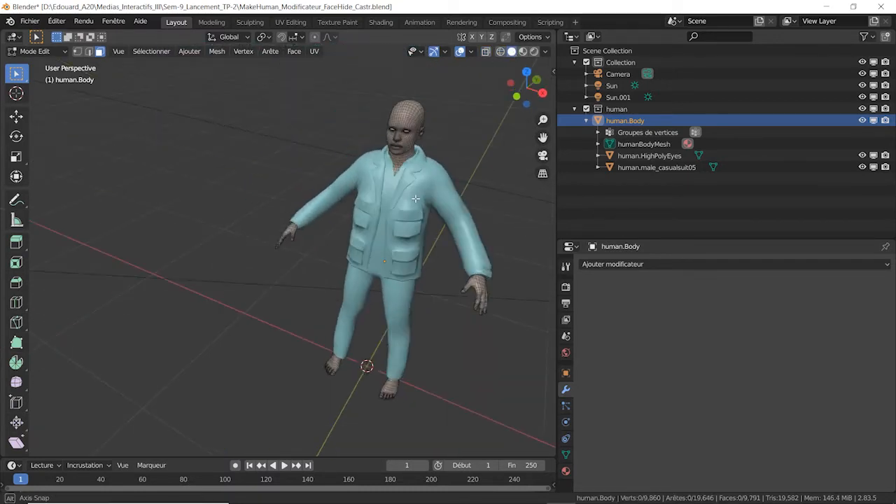
click(535, 52)
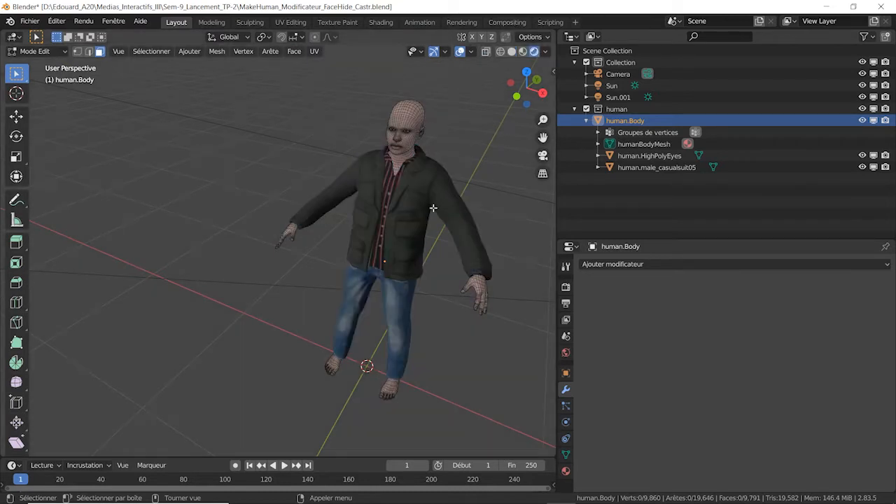
scroll(435, 209, up, 5)
scroll(412, 205, down, 5)
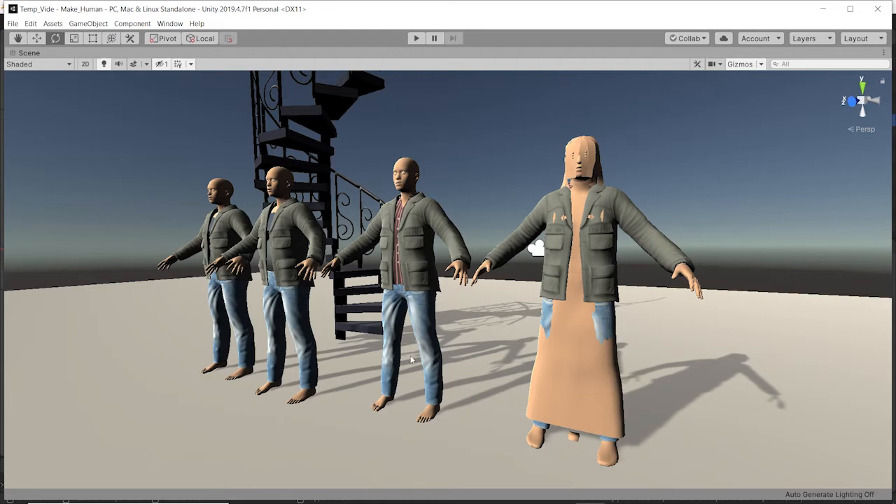
Step: Switch to the Unity scene and compare the cleaned-up characters with the one that still has its helper geometry
middle_drag(400, 365, 430, 367)
alt+drag(397, 357, 486, 355)
scroll(456, 292, up, 4)
scroll(456, 292, down, 2)
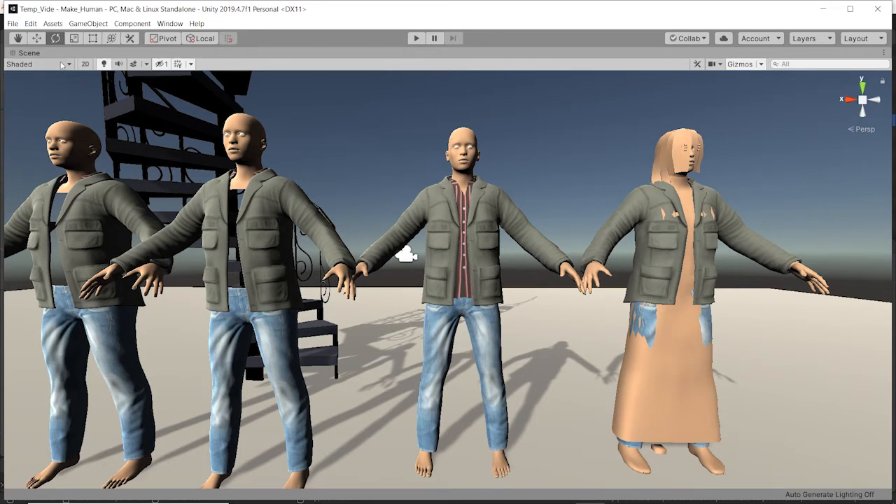
Step: Display the scene in Wireframe mode and compare the mesh density of the different character versions
click(61, 64)
click(104, 64)
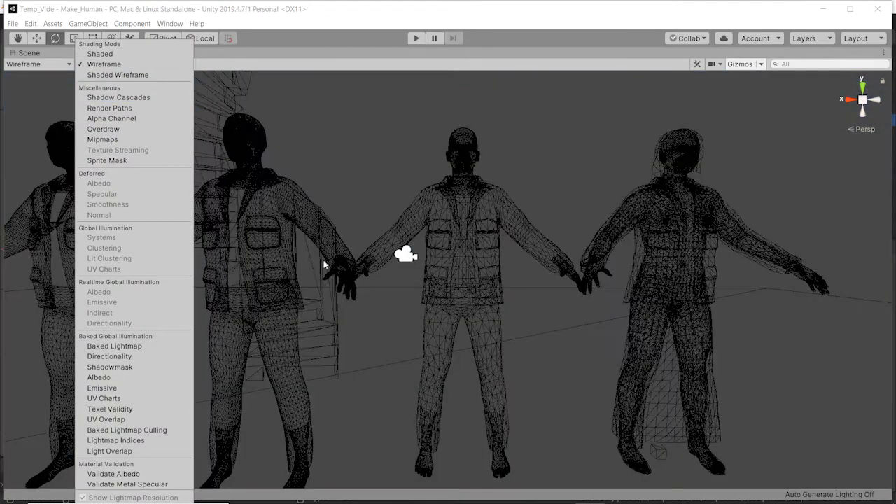
scroll(326, 210, up, 5)
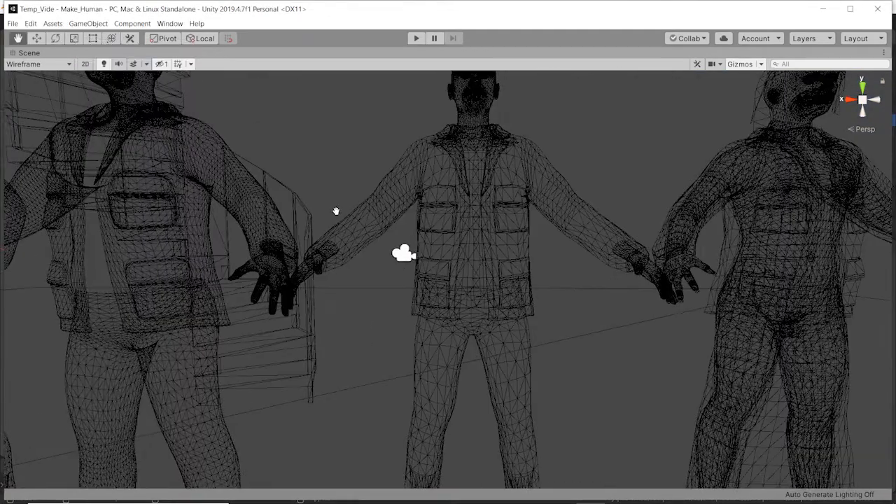
middle_drag(336, 210, 379, 206)
middle_drag(470, 212, 453, 229)
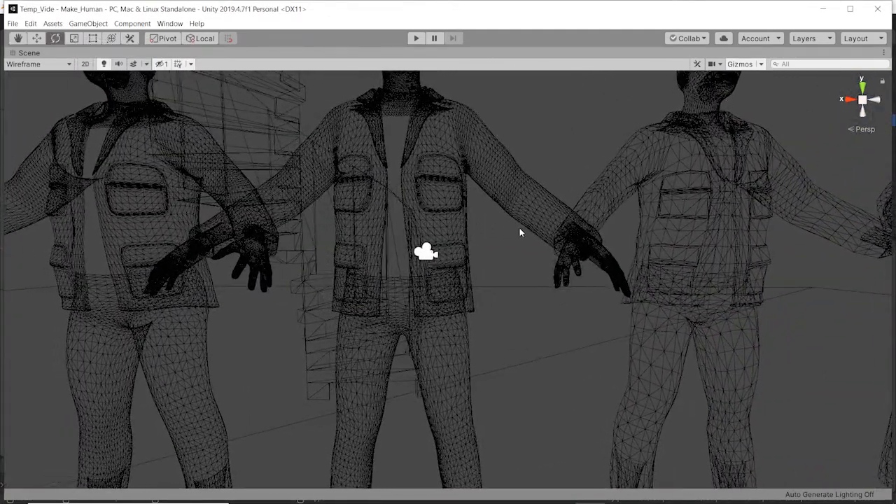
alt+drag(520, 229, 469, 262)
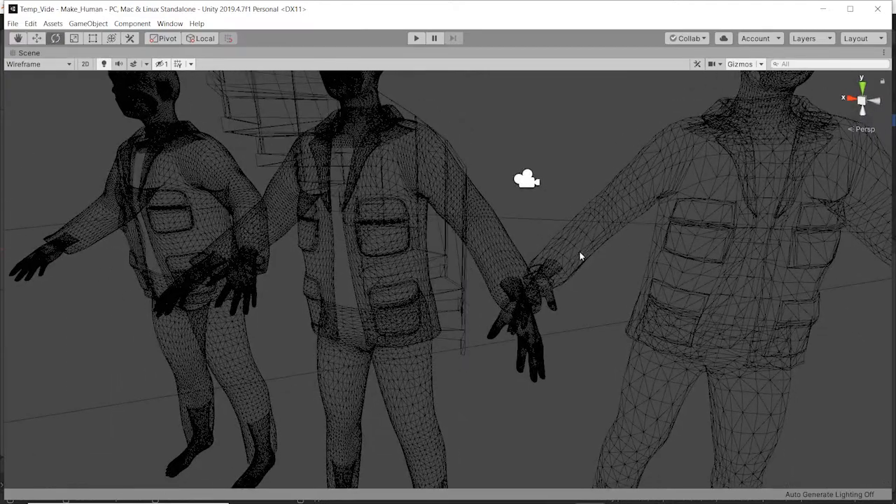
scroll(579, 250, up, 5)
scroll(580, 251, down, 4)
Step: Return the scene to Shaded mode and examine the row of characters and the gaps under their jackets from several angles
click(38, 63)
click(91, 50)
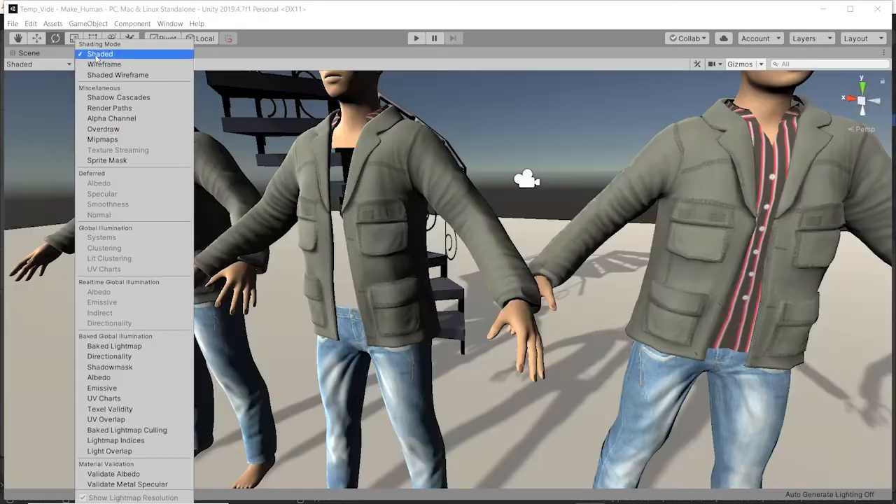
middle_drag(368, 225, 445, 237)
alt+drag(445, 237, 489, 239)
scroll(488, 240, down, 4)
middle_drag(488, 254, 516, 267)
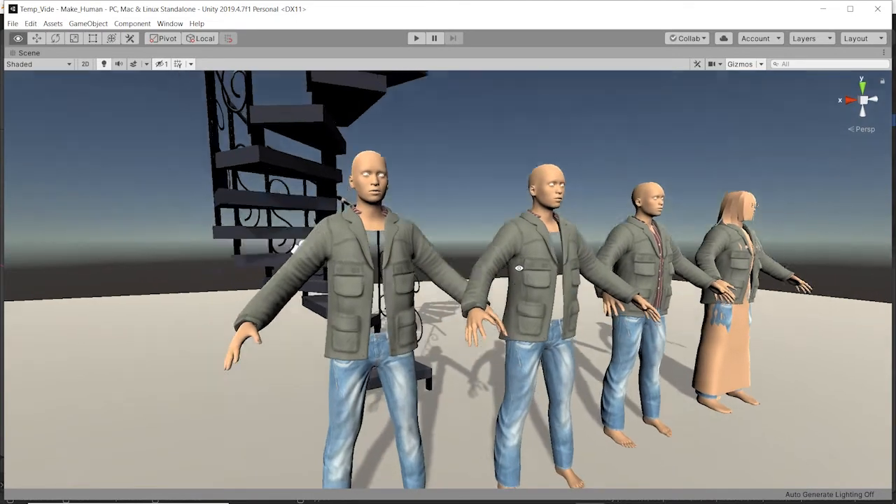
alt+drag(516, 266, 517, 230)
scroll(515, 240, up, 3)
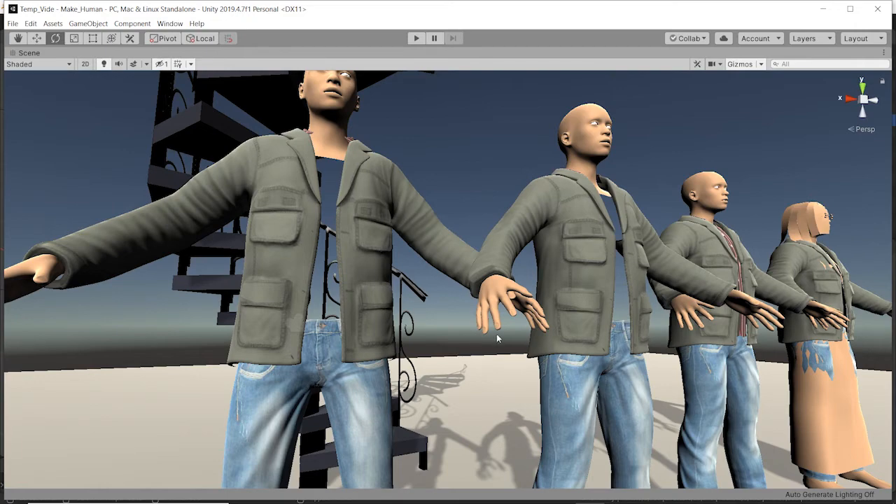
alt+drag(505, 326, 439, 376)
alt+drag(357, 366, 398, 356)
alt+drag(571, 362, 451, 254)
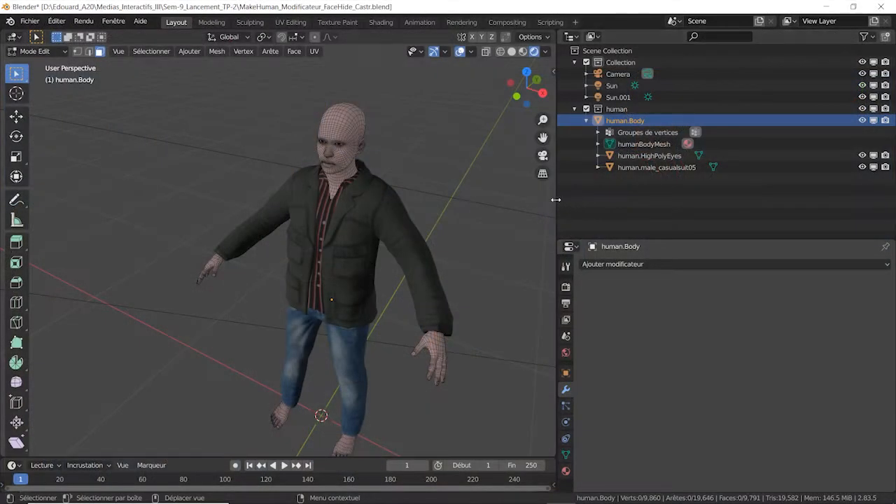
Step: Back in Blender, widen the 3D viewport and switch mesh editing from human.Body to the human.male_casualsuit05 mesh
drag(560, 203, 709, 175)
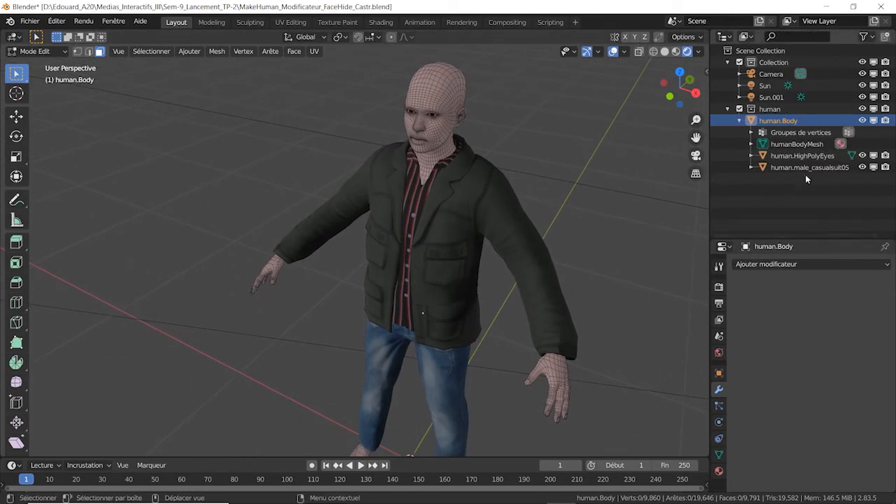
click(751, 169)
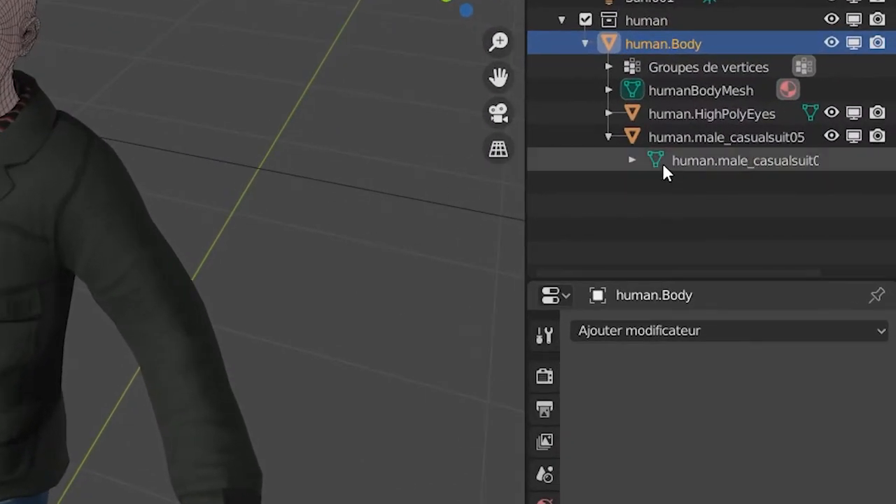
click(662, 163)
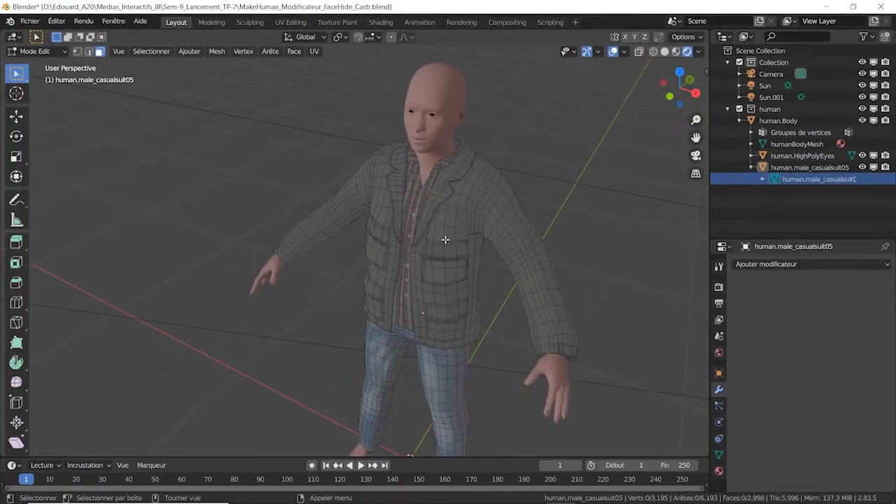
Step: Hide human.Body and show the casual suit mesh in Solid viewport shading
click(863, 120)
middle_drag(465, 206, 446, 215)
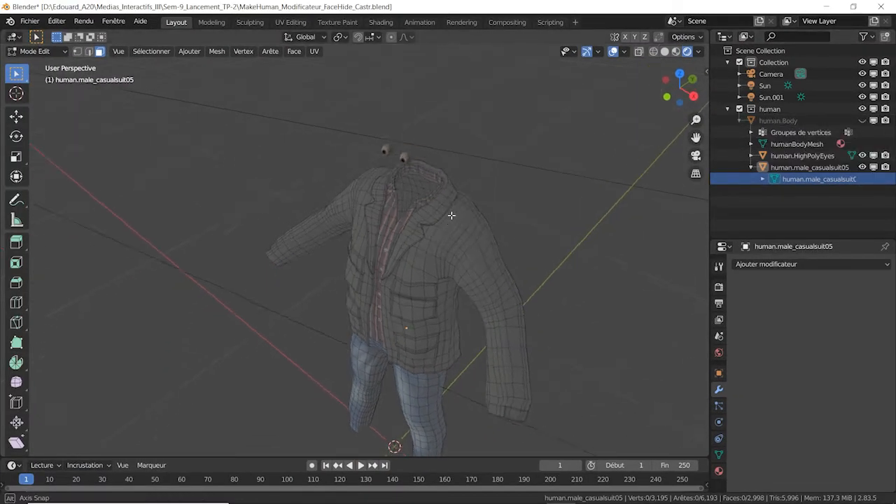
scroll(444, 214, up, 4)
click(664, 52)
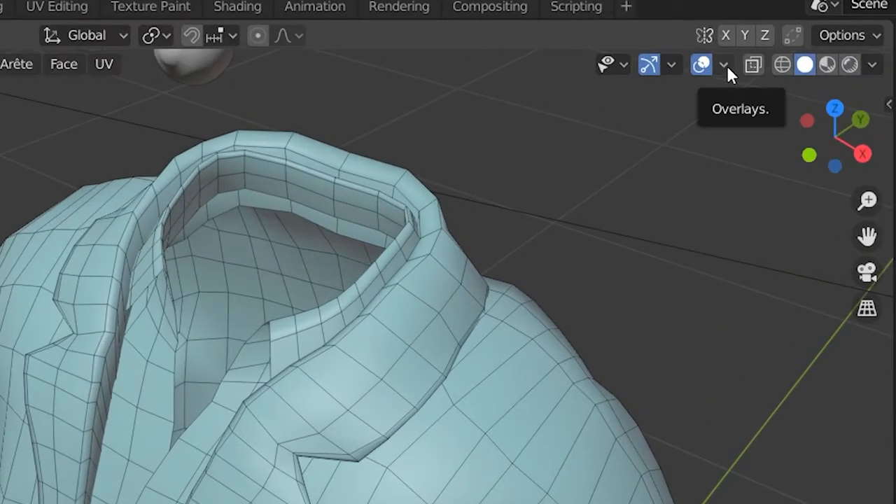
Step: Display the face normals as a viewport overlay and shorten their lines until individual directions on the jacket are readable
click(679, 60)
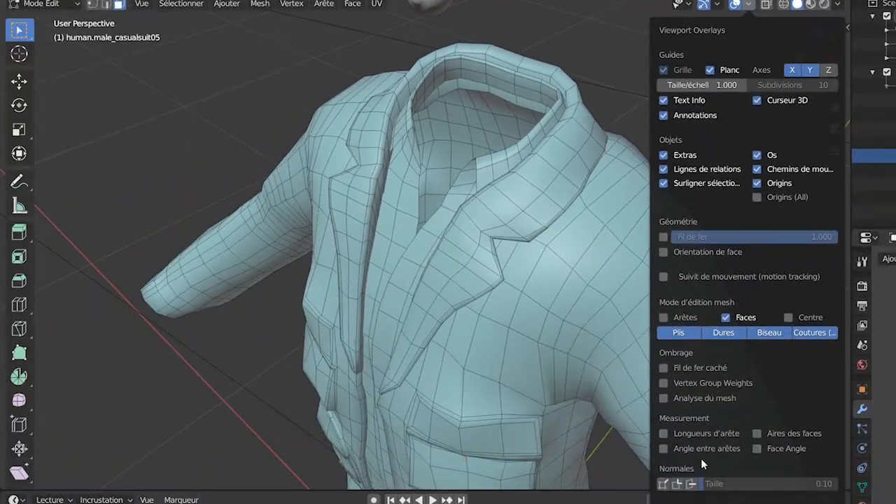
click(692, 484)
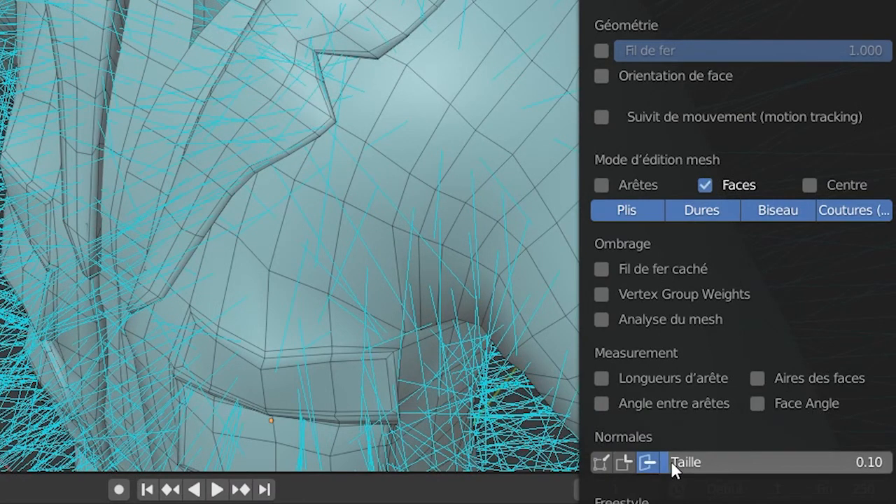
drag(770, 462, 739, 462)
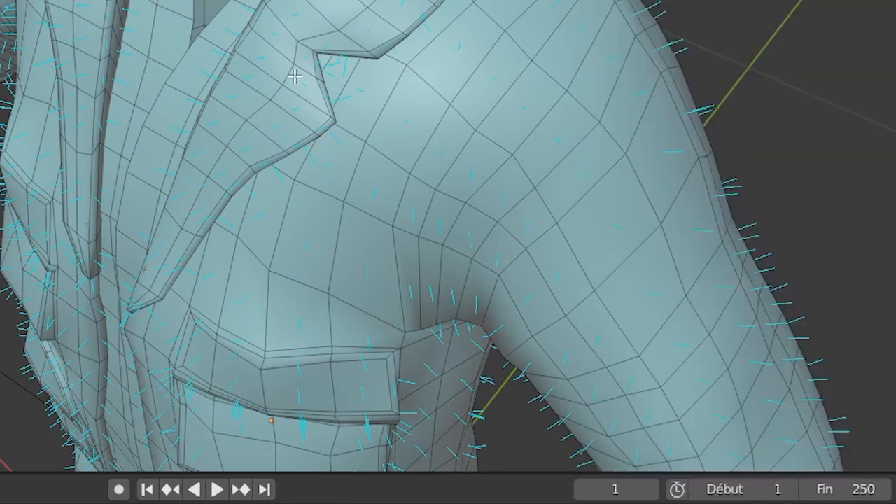
Step: Select all faces of the clothing mesh, recalculate their normals to the outside, and clear the selection
middle_drag(294, 76, 270, 83)
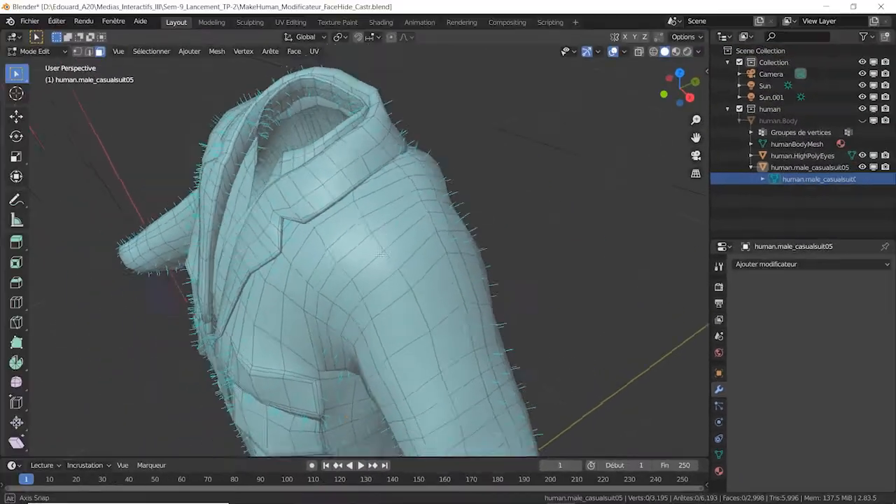
scroll(171, 8, up, 3)
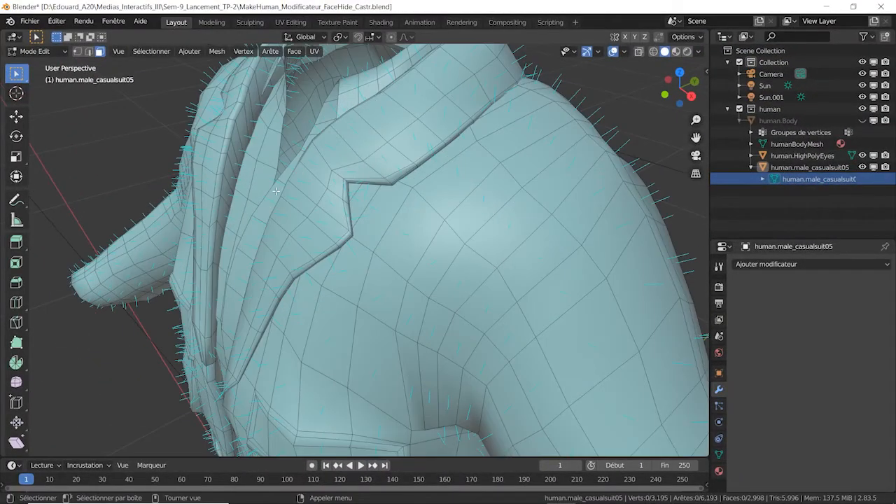
mouse_move(276, 192)
middle_down()
mouse_move(317, 191)
mouse_move(271, 199)
mouse_move(306, 209)
mouse_move(316, 206)
mouse_move(275, 198)
middle_up()
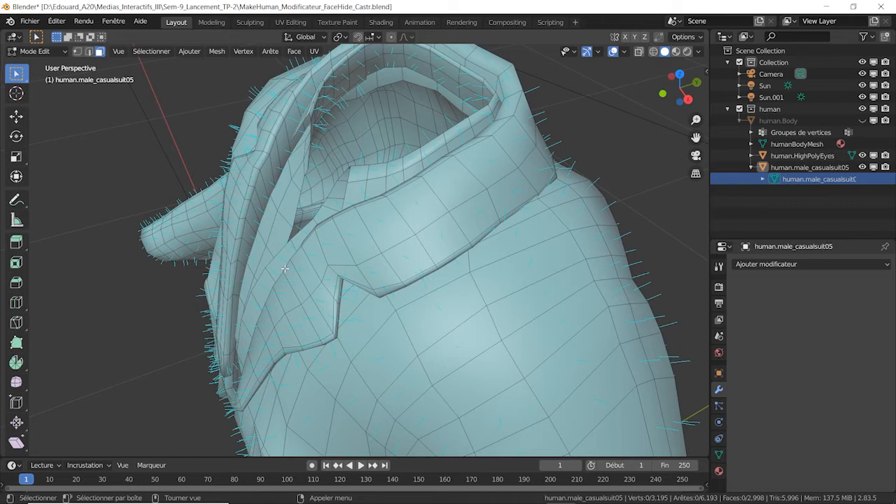
middle_drag(282, 228, 302, 232)
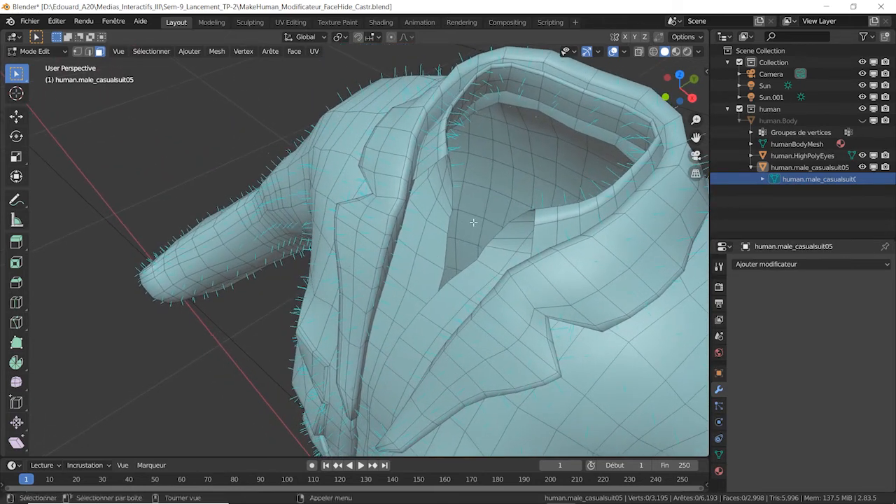
key(a)
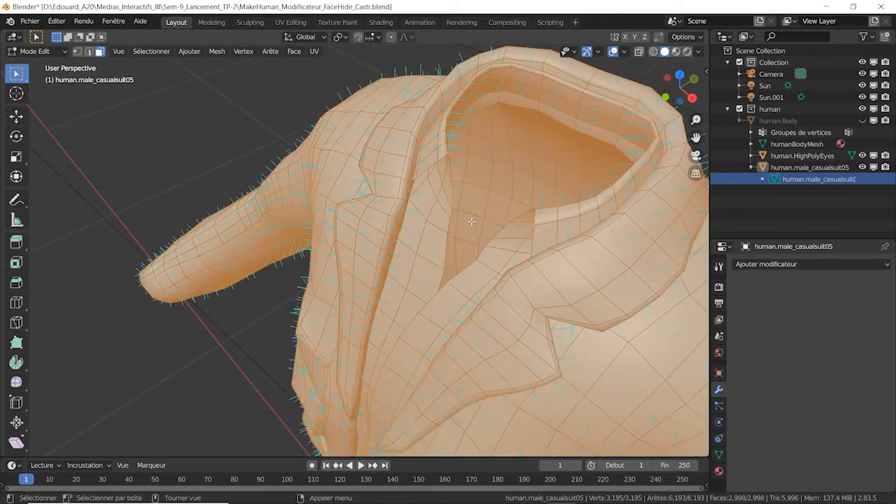
click(216, 52)
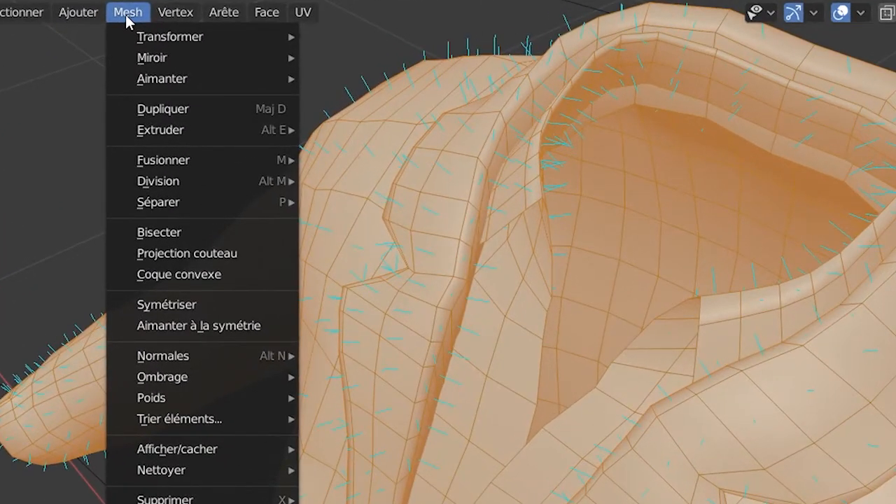
mouse_move(194, 358)
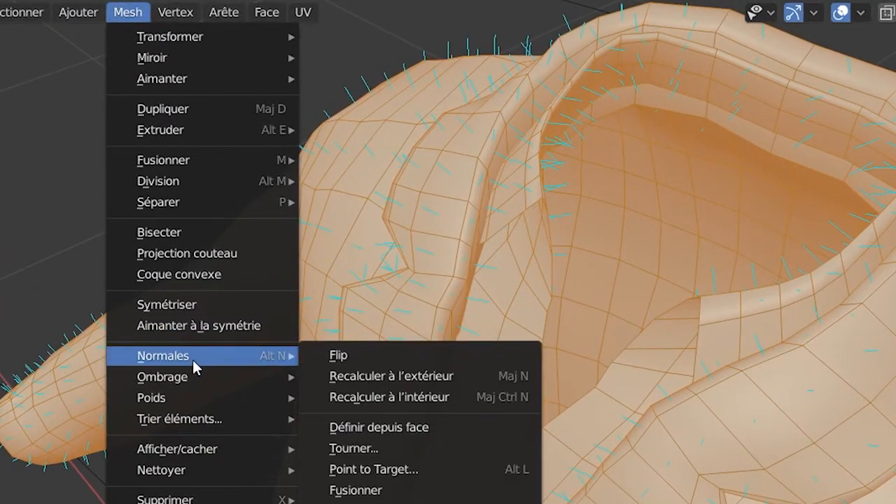
click(417, 384)
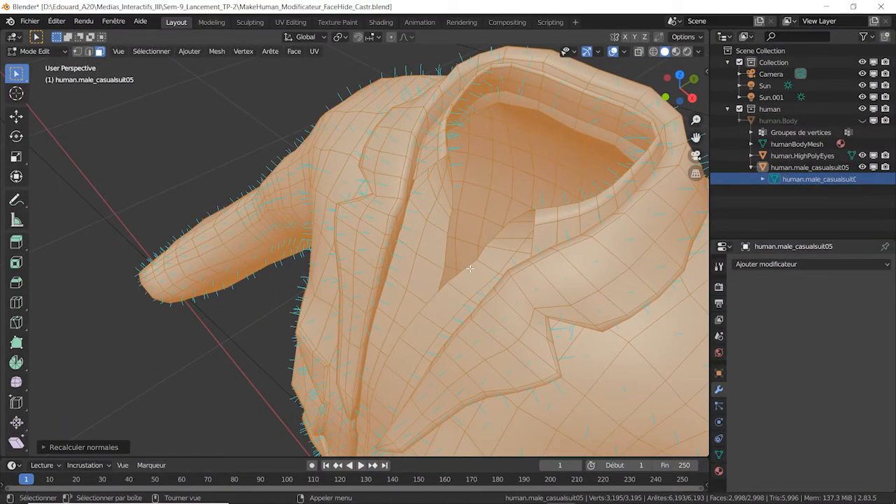
key(alt+a)
Step: Loop-select the shirt faces between the jacket lapels, including both front panels and the collar
middle_drag(489, 253, 342, 253)
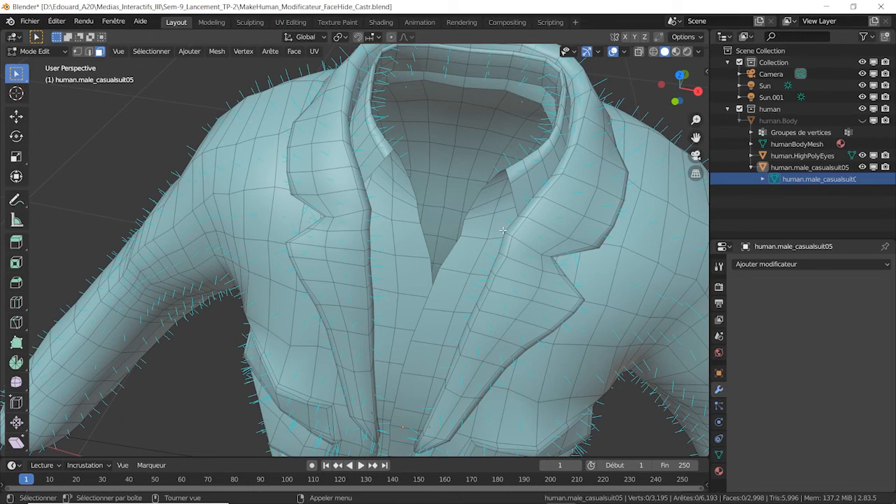
middle_drag(503, 230, 197, 61)
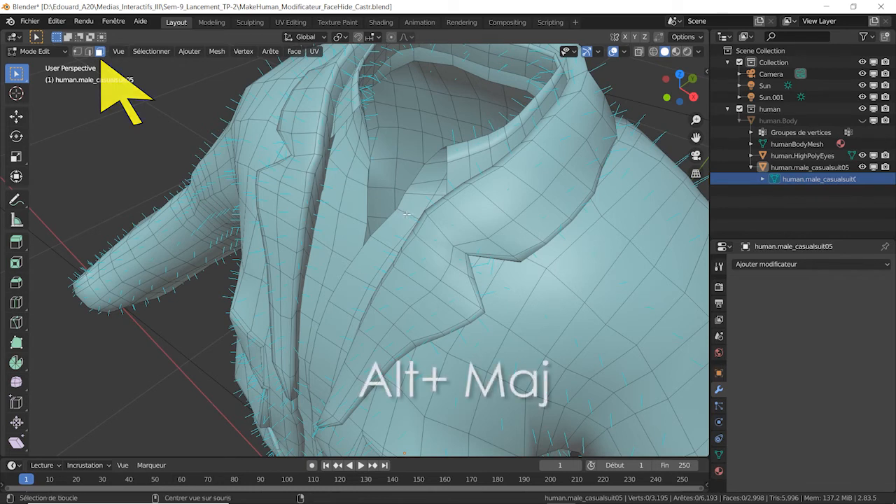
alt+shift+click(365, 196)
alt+shift+click(342, 214)
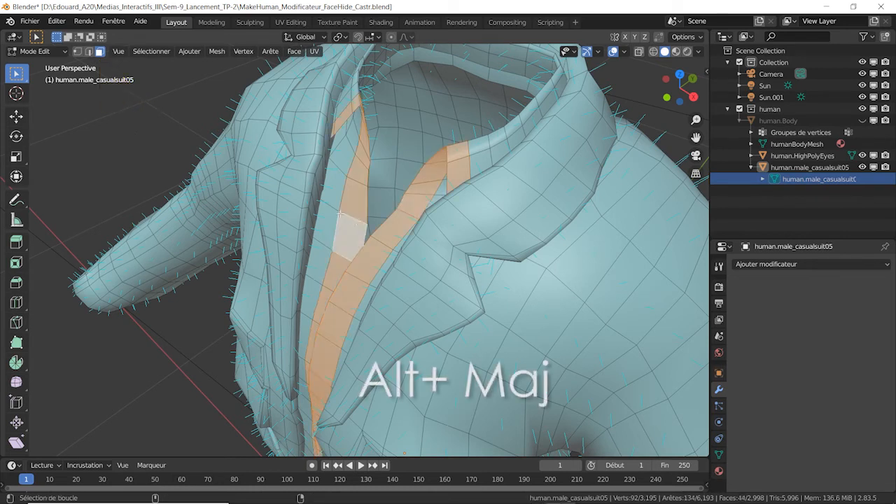
alt+shift+click(494, 159)
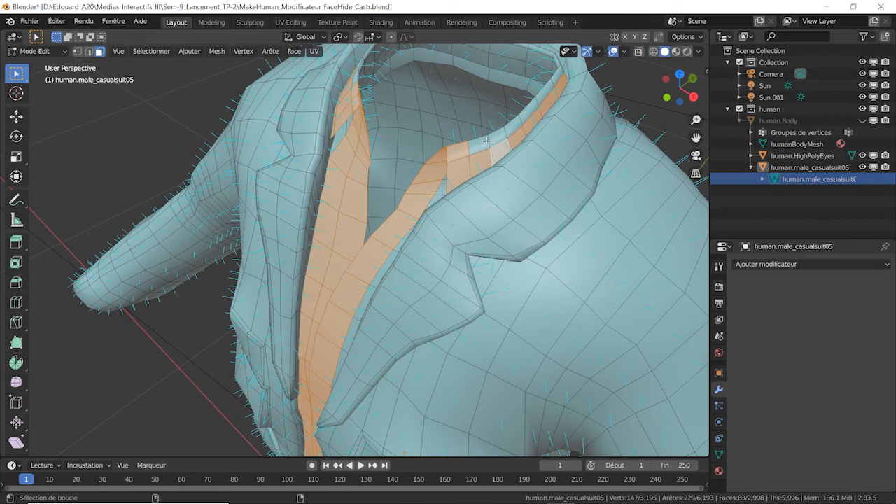
alt+shift+click(438, 193)
alt+shift+click(347, 127)
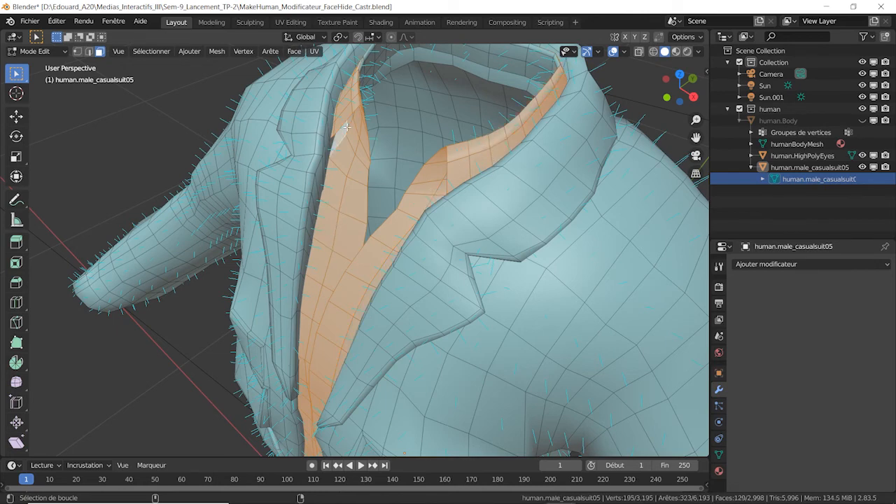
Step: Check the extent of the shirt selection in Wireframe shading, then return to Solid shading and inspect it up close
mouse_move(339, 132)
middle_down()
mouse_move(376, 140)
mouse_move(352, 100)
mouse_move(334, 129)
middle_up()
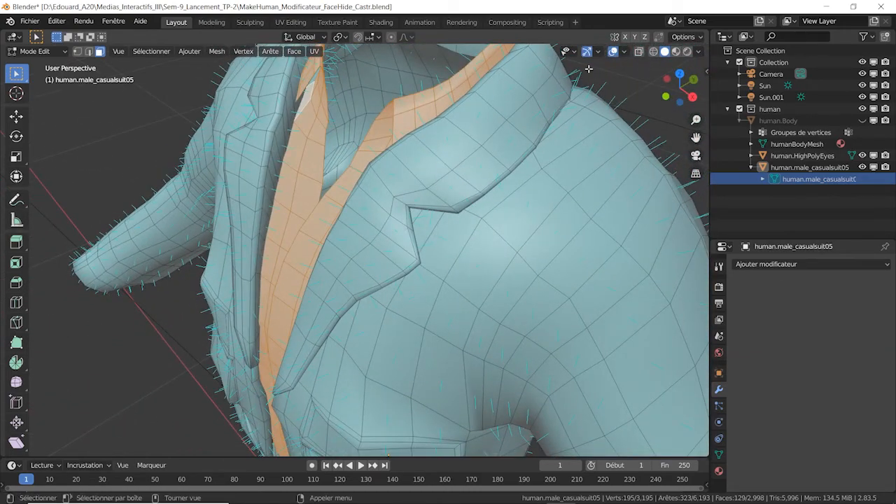
click(654, 51)
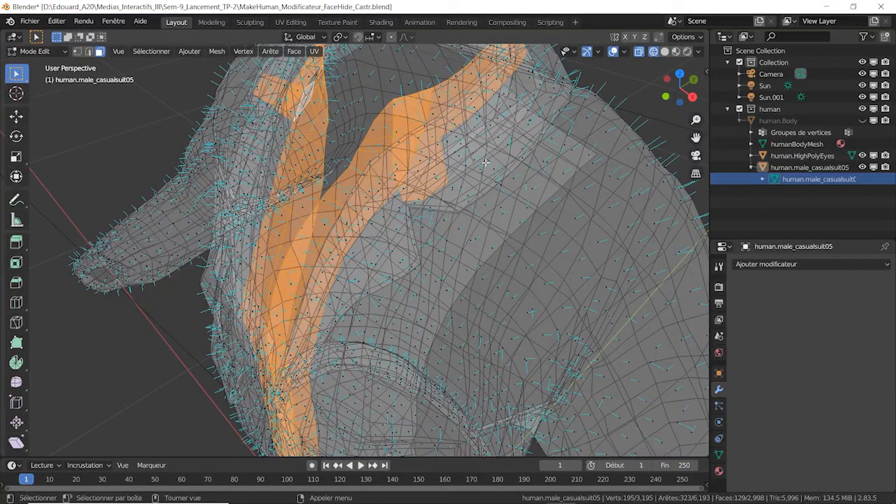
scroll(486, 161, down, 8)
middle_drag(413, 235, 440, 237)
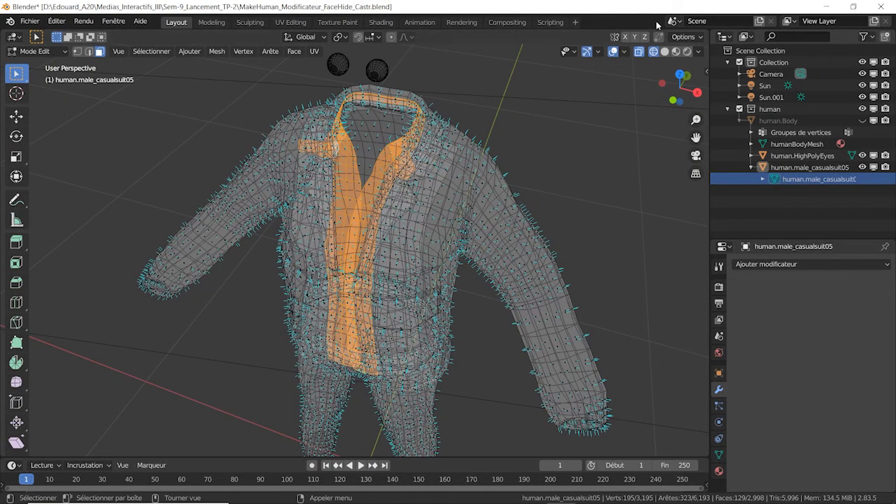
click(665, 51)
mouse_move(419, 166)
middle_down()
mouse_move(224, 126)
mouse_move(295, 108)
middle_up()
scroll(351, 157, up, 4)
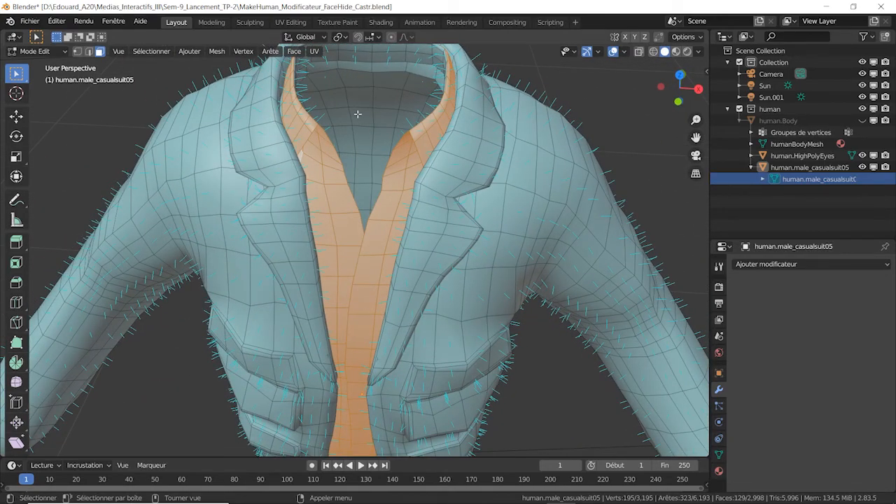
middle_drag(416, 135, 296, 105)
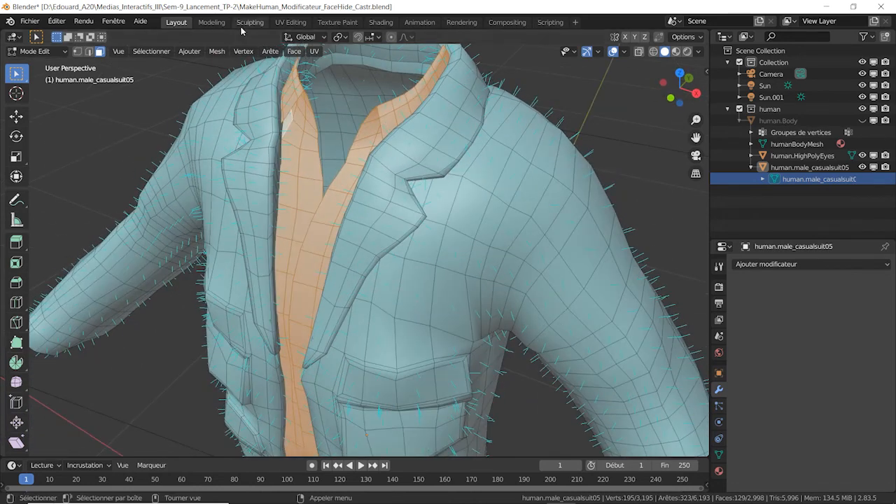
Step: Flip the normals of the selected shirt faces and inspect their direction around the collar
click(216, 51)
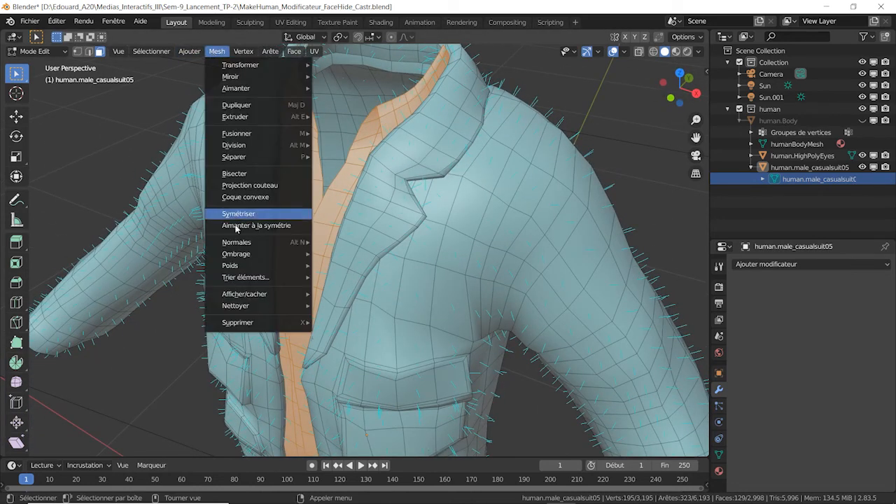
click(329, 245)
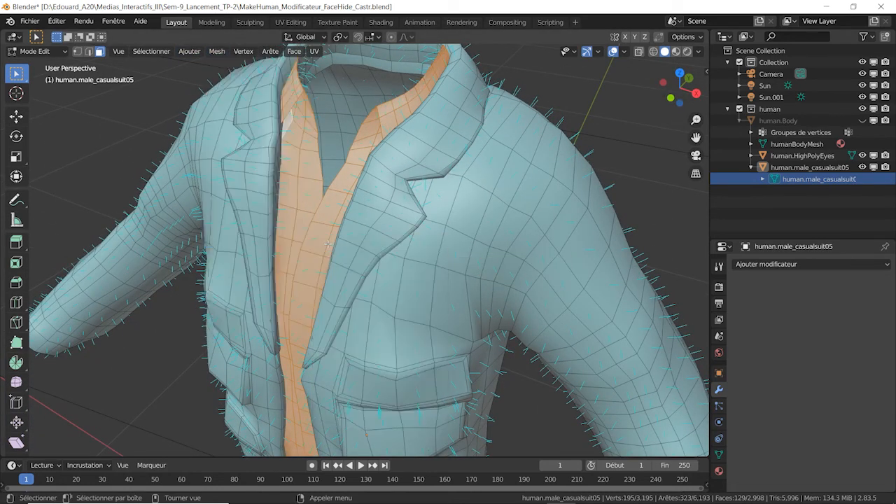
middle_drag(352, 243, 313, 249)
scroll(296, 176, up, 5)
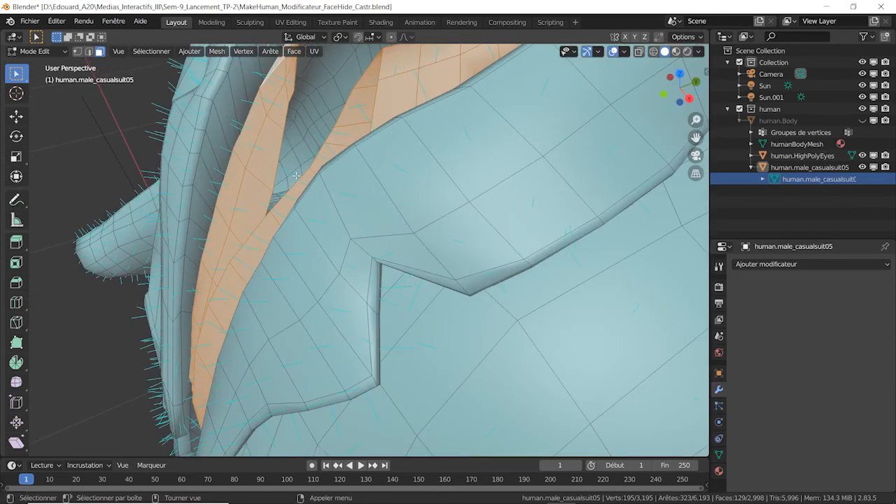
middle_drag(296, 175, 213, 249)
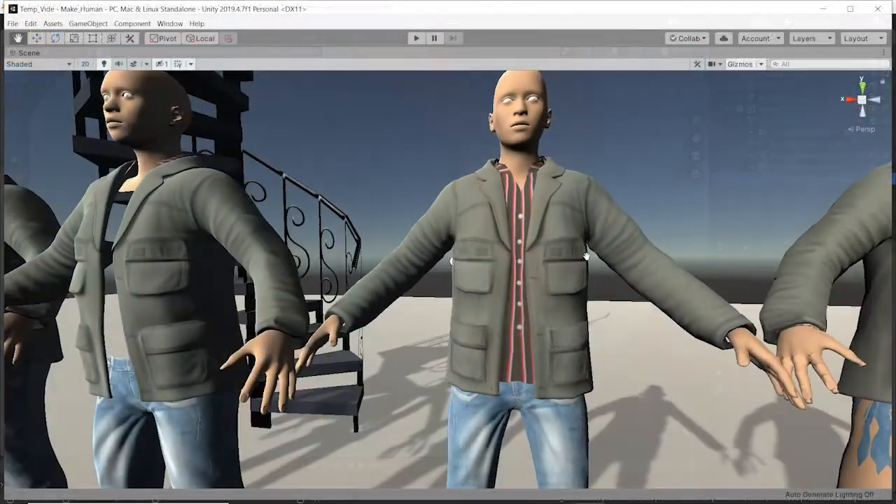
Step: Switch to the Unity scene and examine the character with the striped shirt under its jacket
middle_drag(587, 257, 558, 266)
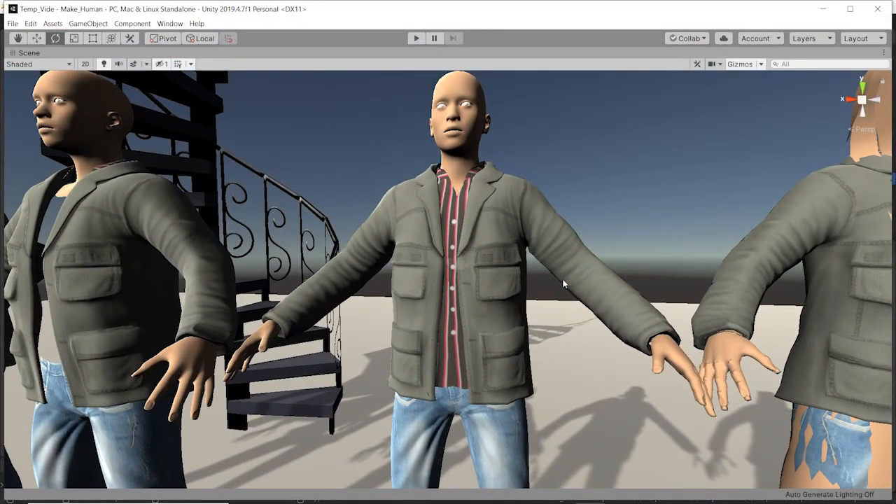